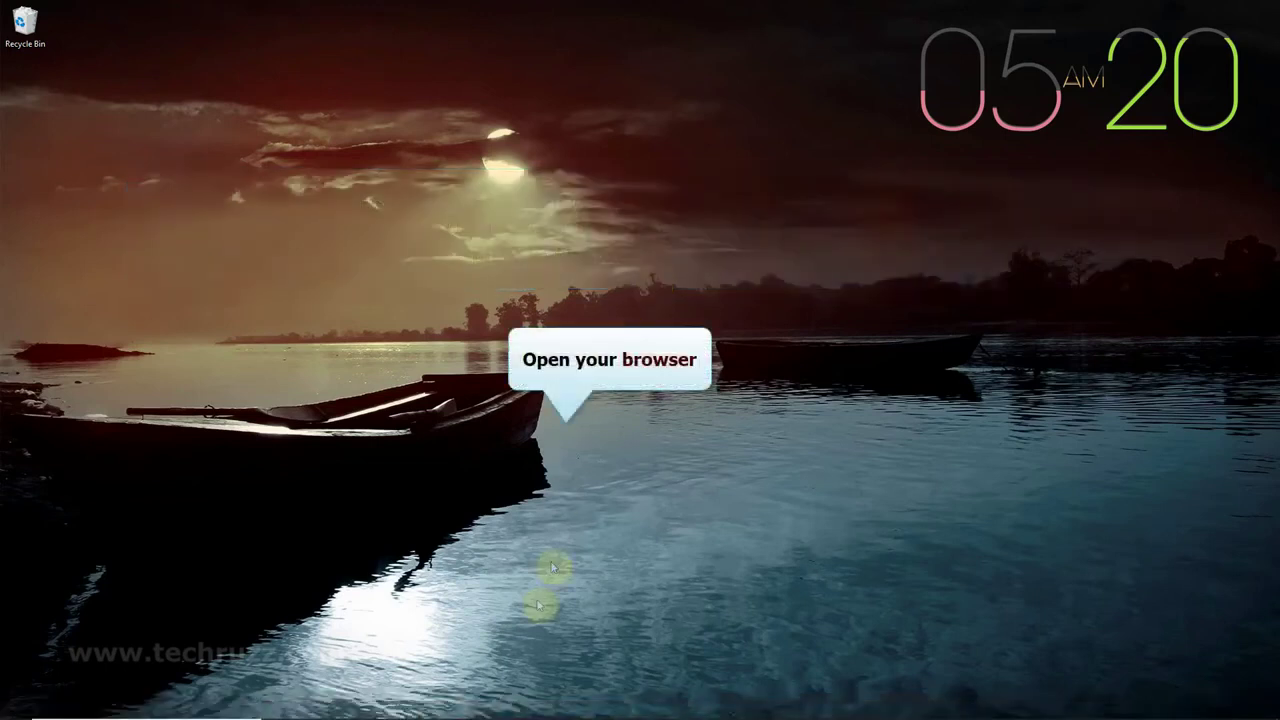
Open Chrome and search Google for "windows 10 download".
{"action": "left_click", "coordinate": [480, 708]}
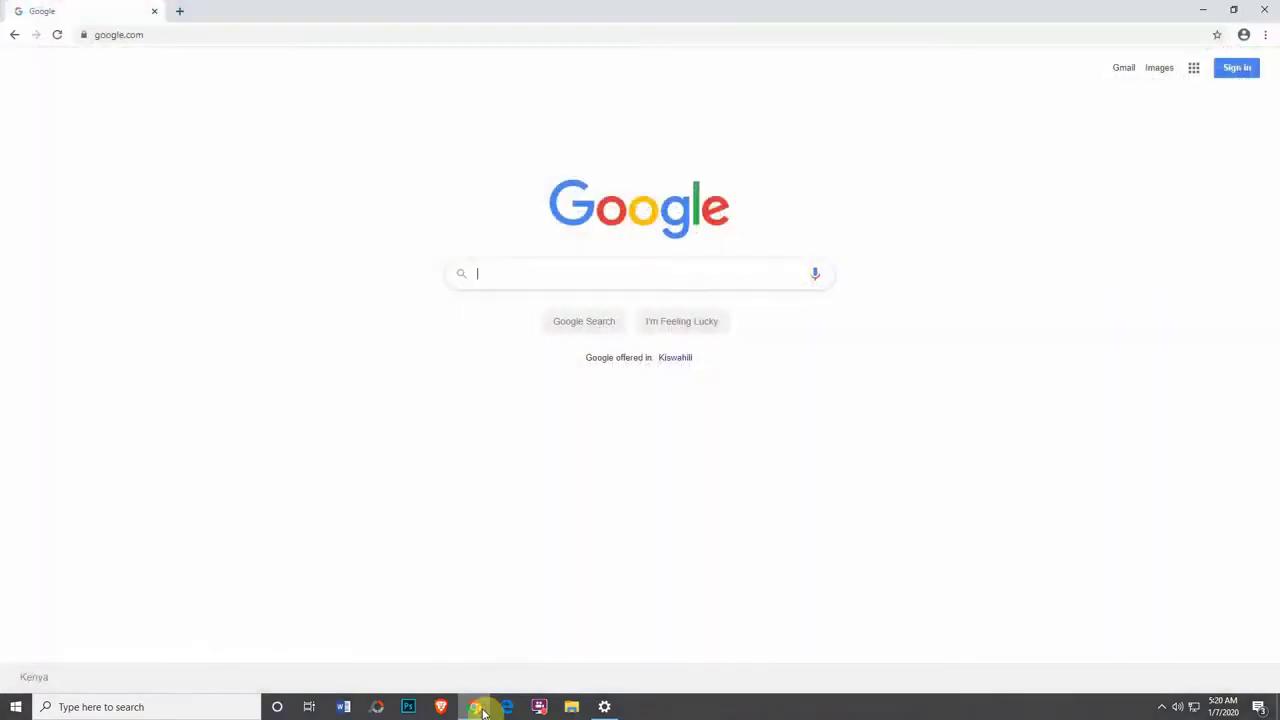
{"action": "left_click", "coordinate": [530, 275]}
{"action": "type", "text": "Windows "}
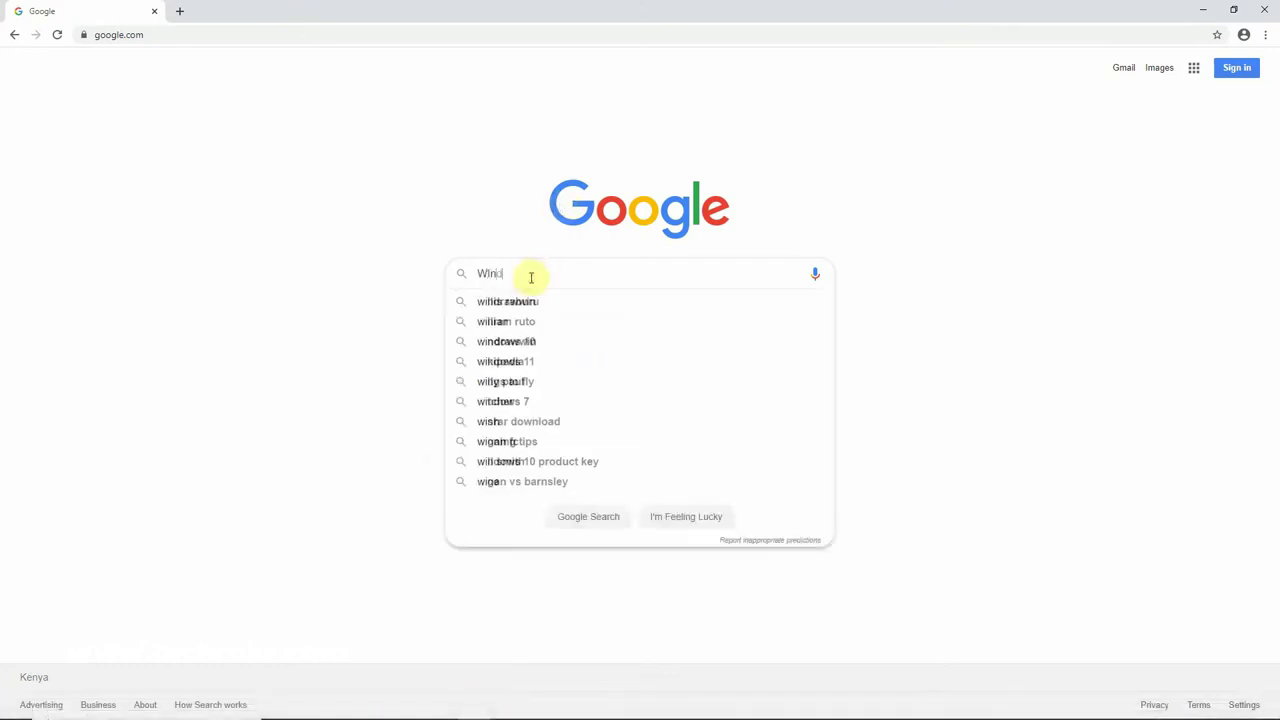
{"action": "type", "text": "10"}
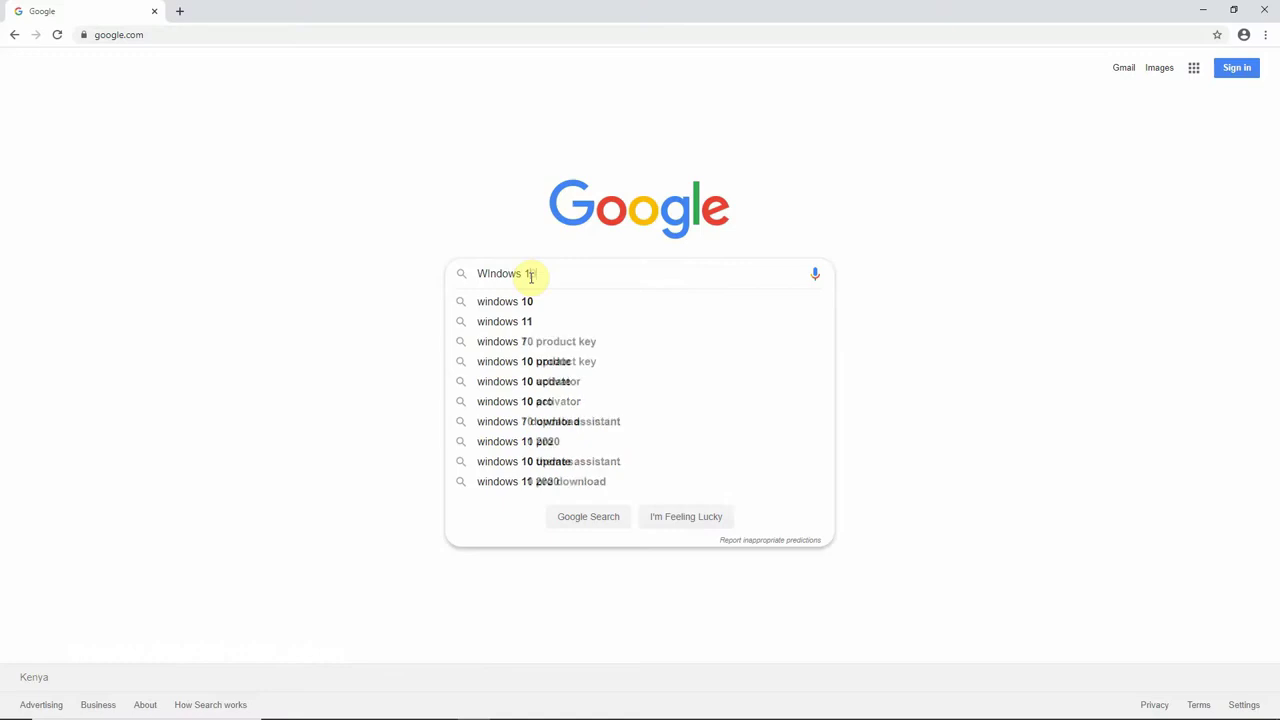
{"action": "type", "text": " download"}
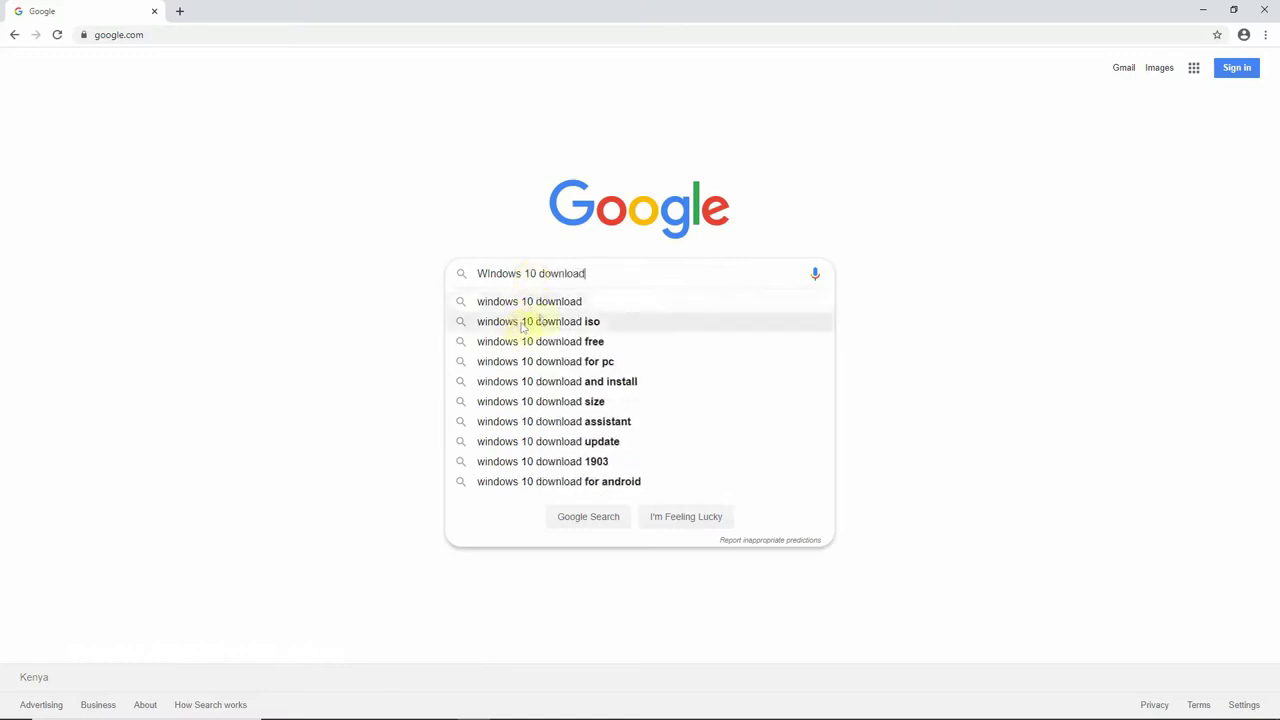
{"action": "left_click", "coordinate": [548, 304]}
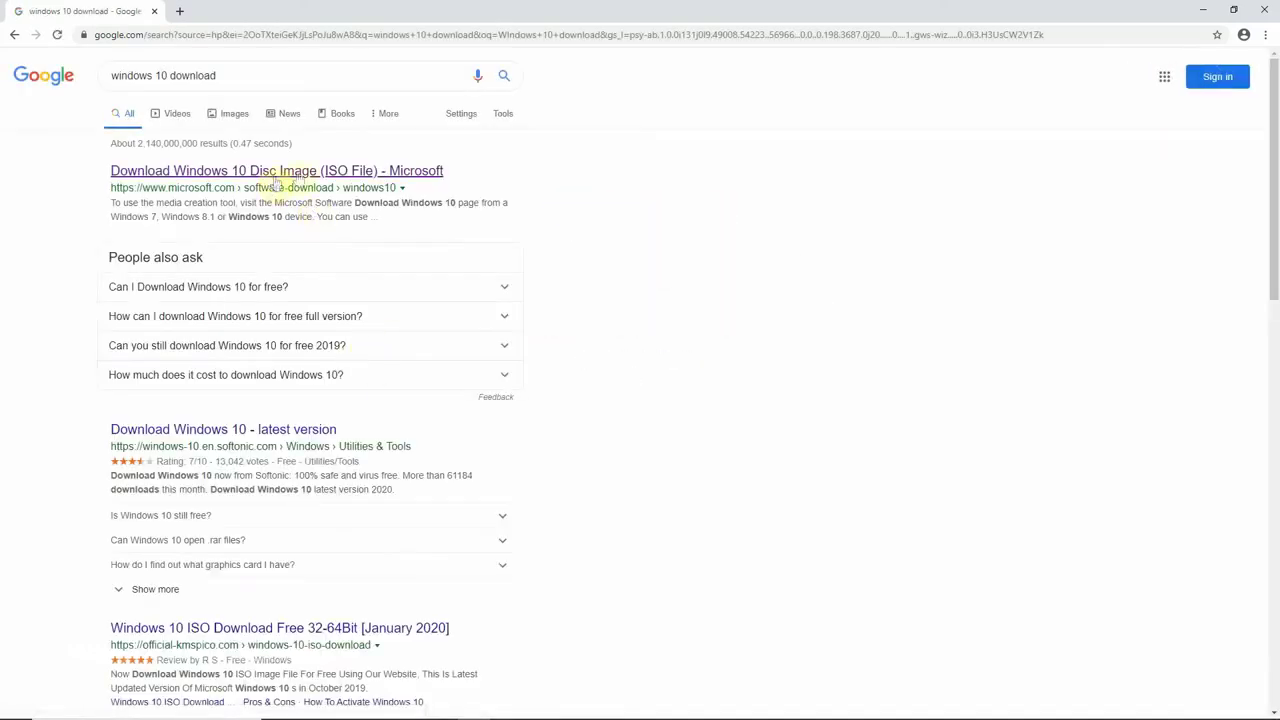
Download the media creation tool from Microsoft's Download Windows 10 page, and minimize the browser.
{"action": "left_click", "coordinate": [316, 172]}
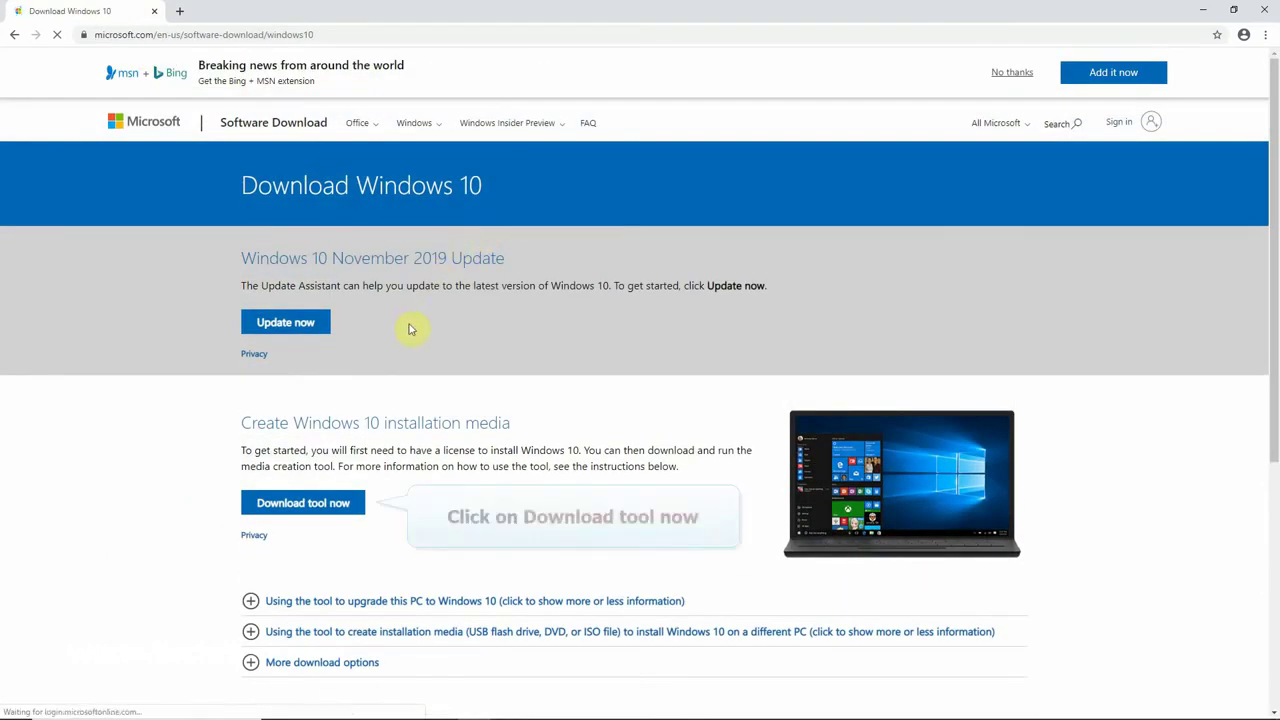
{"action": "left_click", "coordinate": [313, 507]}
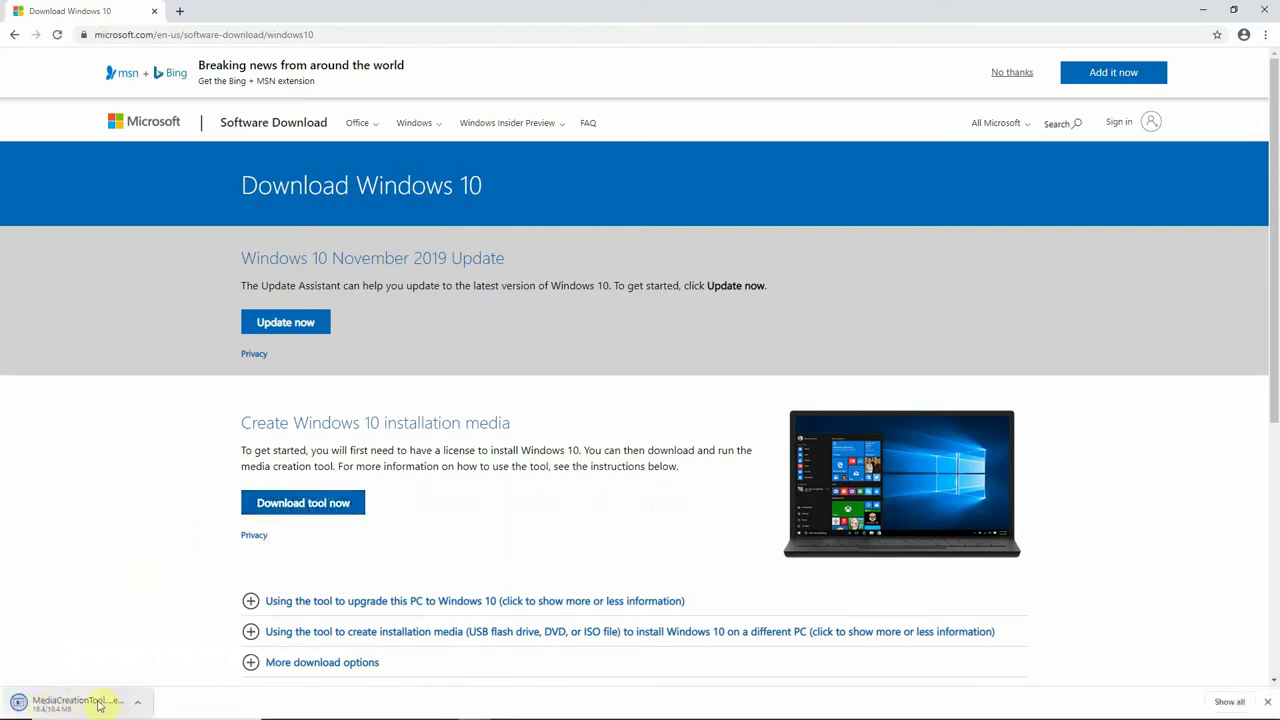
{"action": "left_click", "coordinate": [1233, 12]}
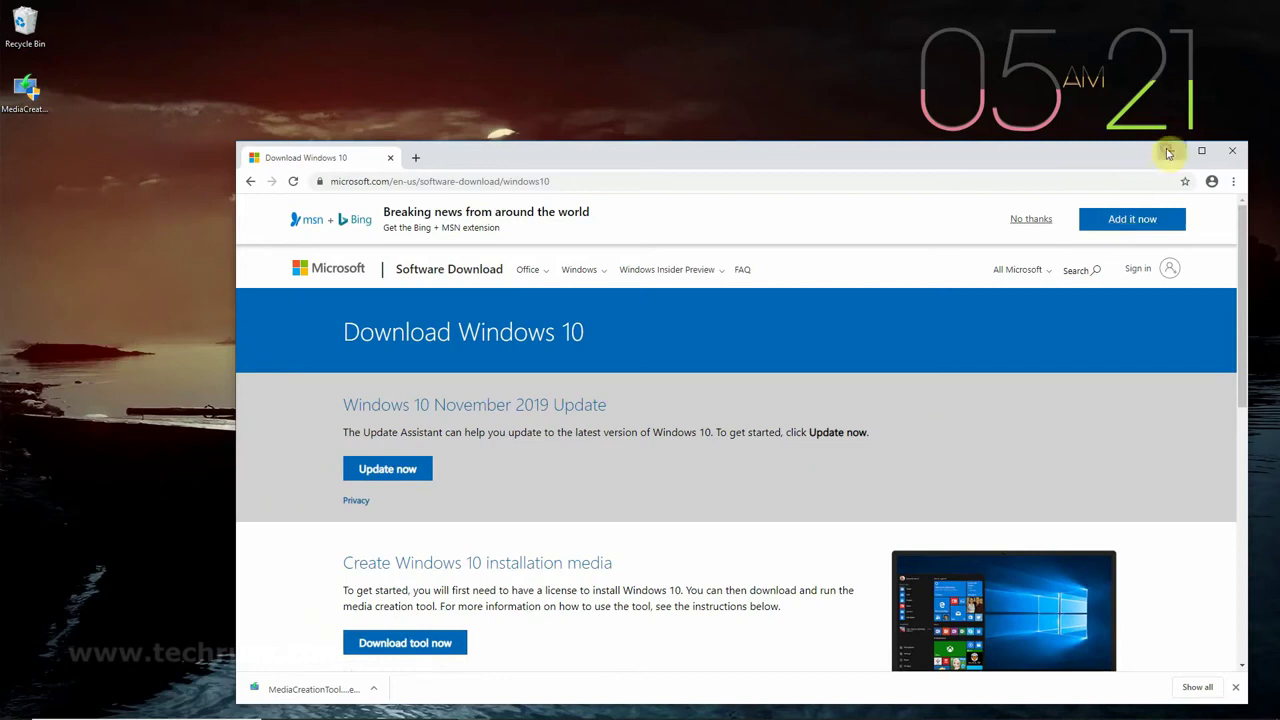
{"action": "left_click", "coordinate": [1168, 152]}
Launch MediaCreationTool1909 from the desktop.
{"action": "left_click", "coordinate": [30, 96]}
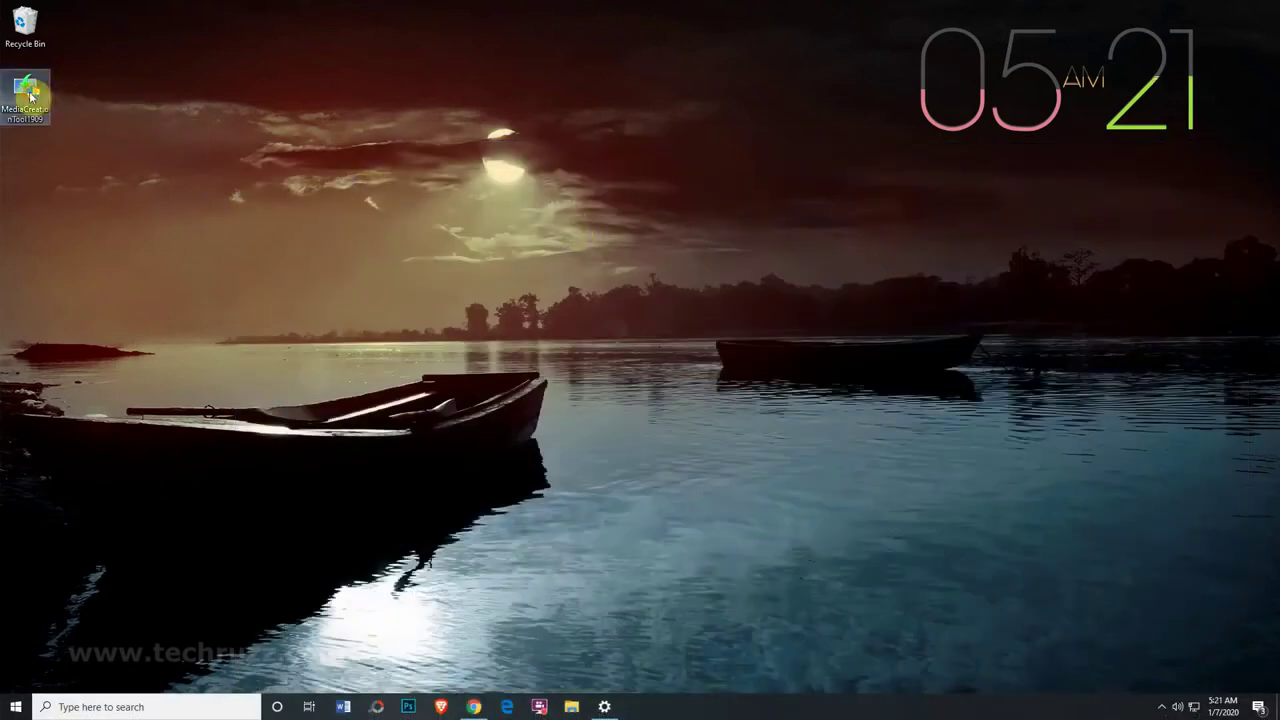
{"action": "right_click", "coordinate": [30, 92]}
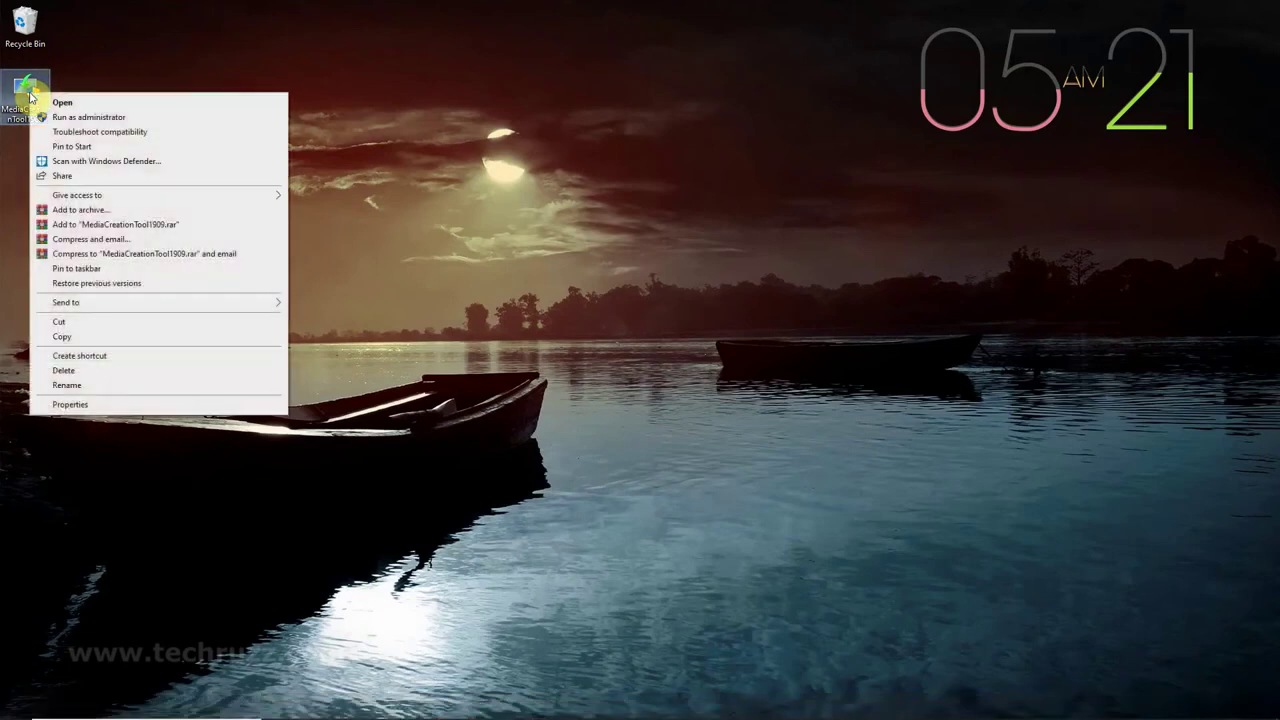
{"action": "left_click", "coordinate": [115, 102]}
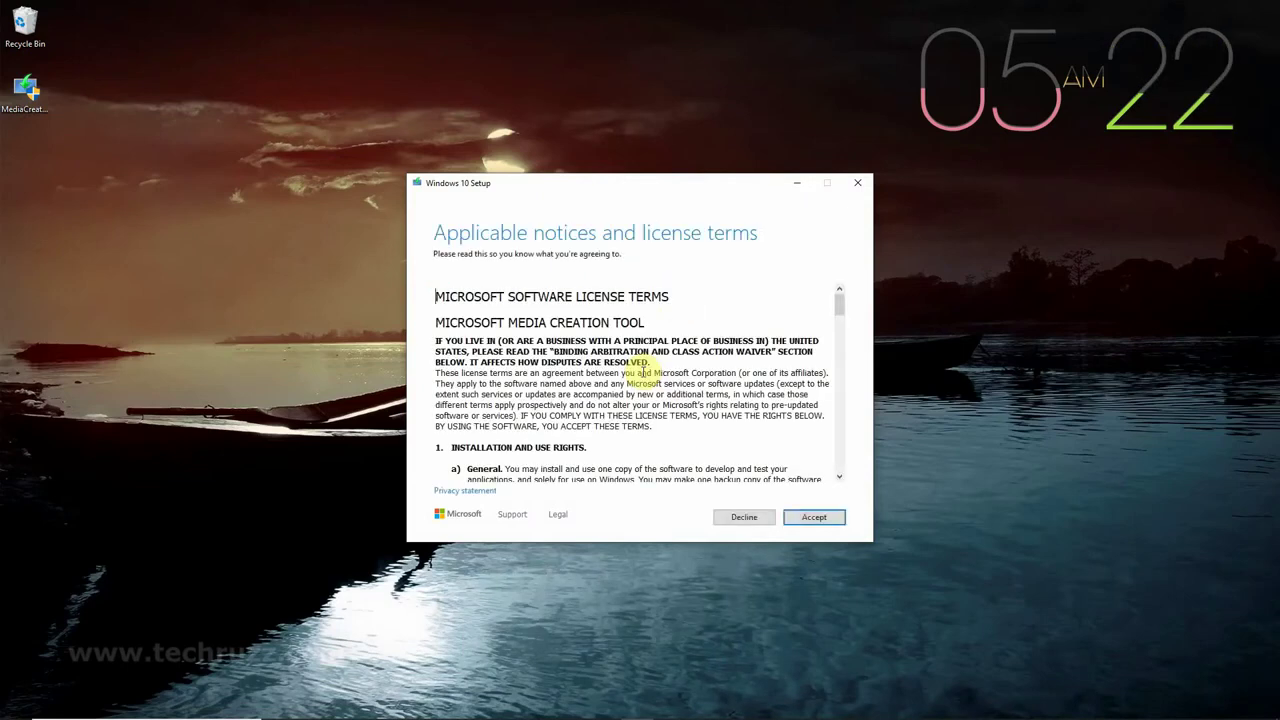
Accept the license terms and choose to create installation media (USB flash drive, DVD, or ISO file) for another PC.
{"action": "left_click", "coordinate": [815, 520]}
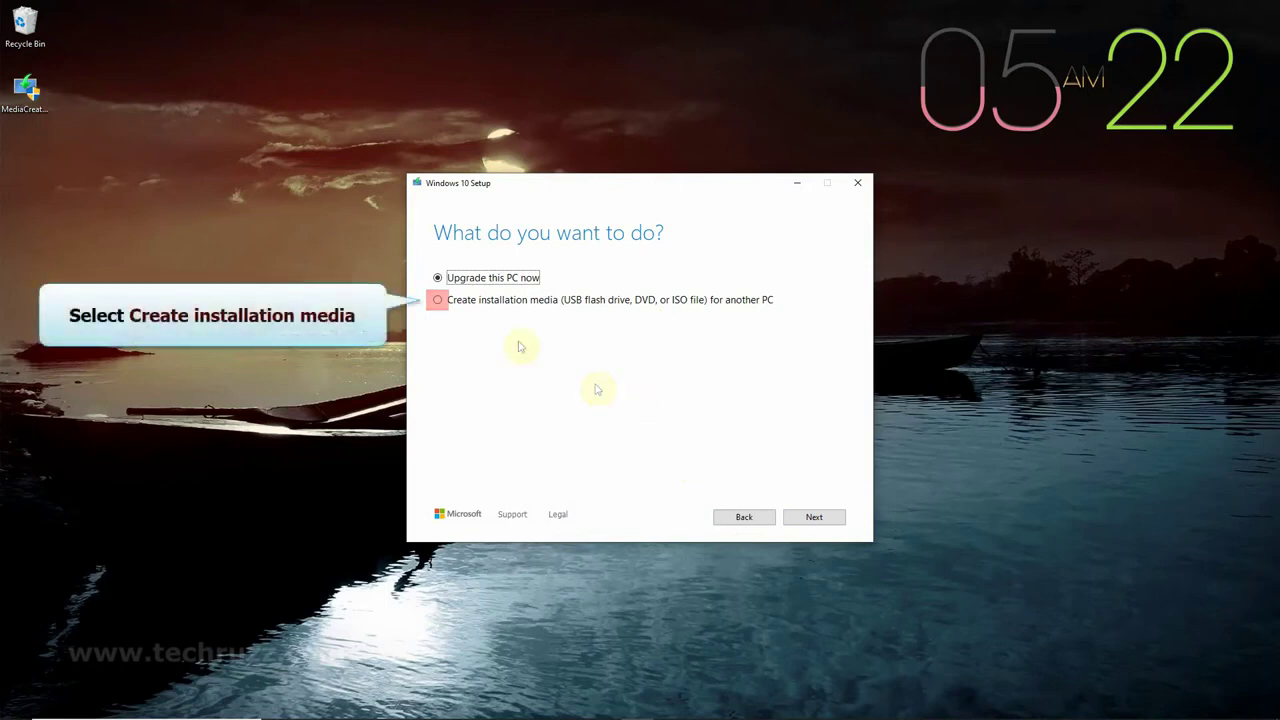
{"action": "left_click", "coordinate": [439, 304]}
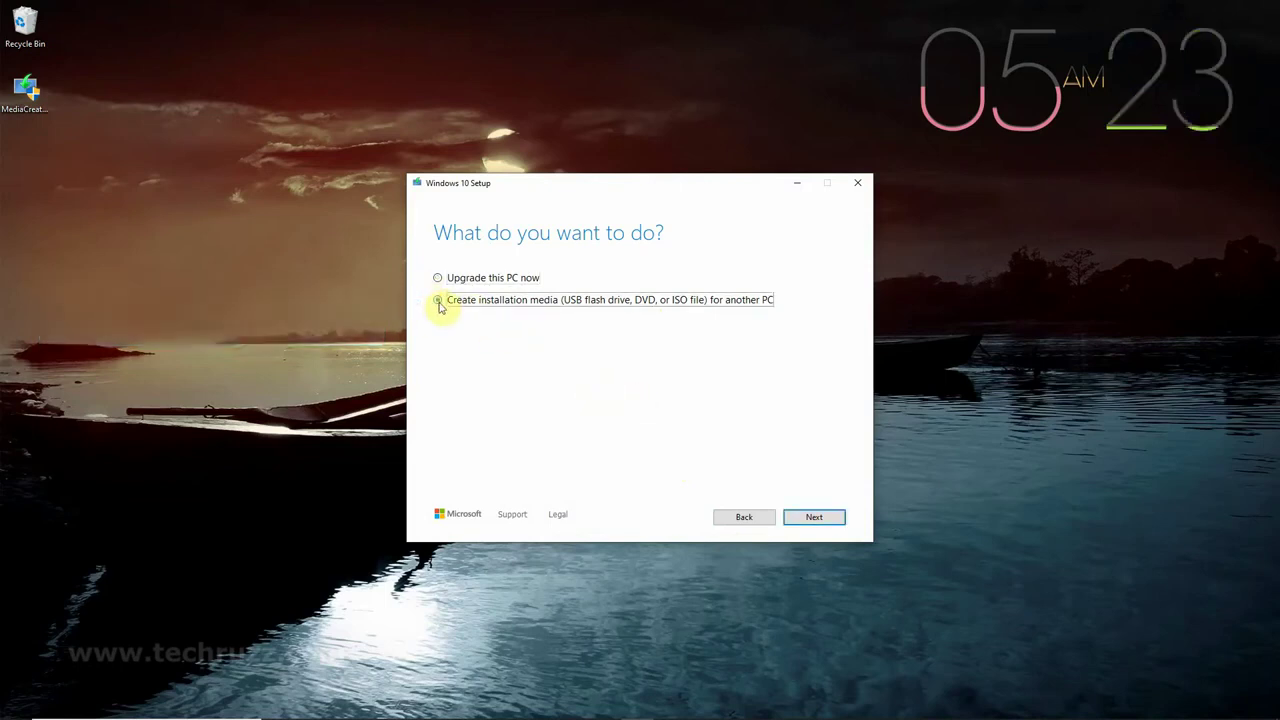
{"action": "left_click", "coordinate": [818, 522]}
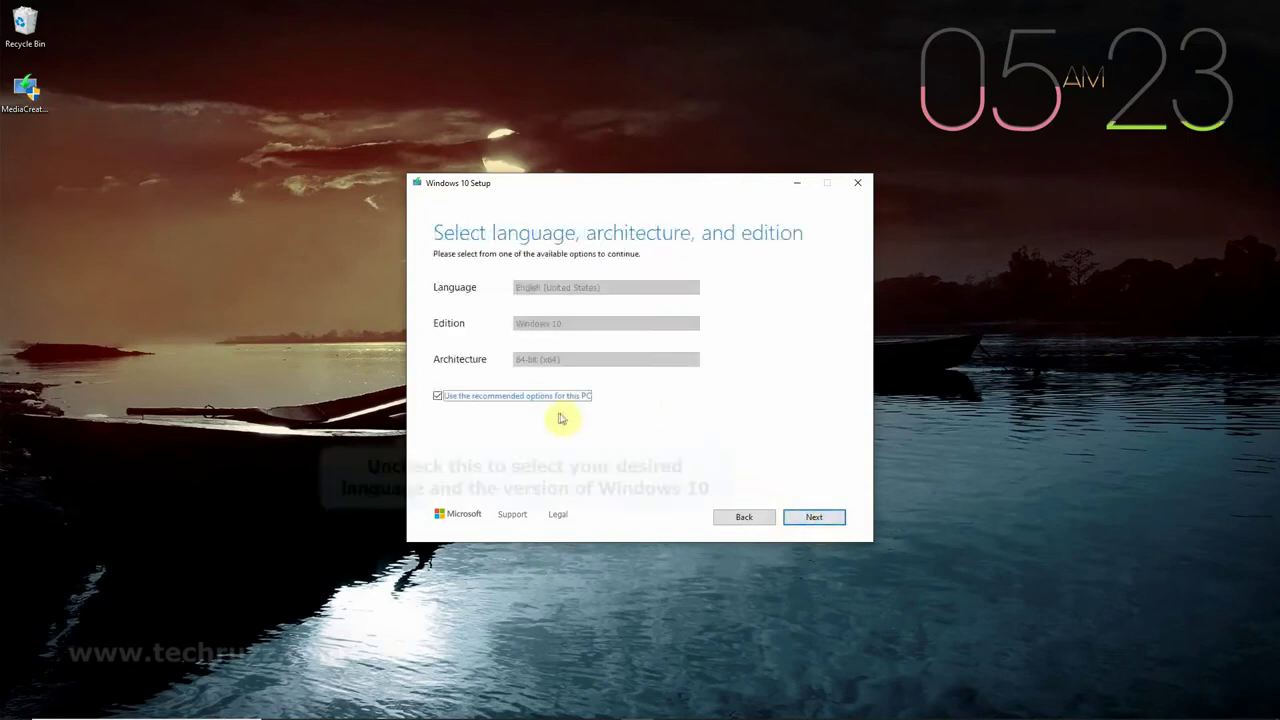
Turn off the recommended options and continue with English (United States), Windows 10 and 64-bit (x64) architecture.
{"action": "left_click", "coordinate": [437, 396]}
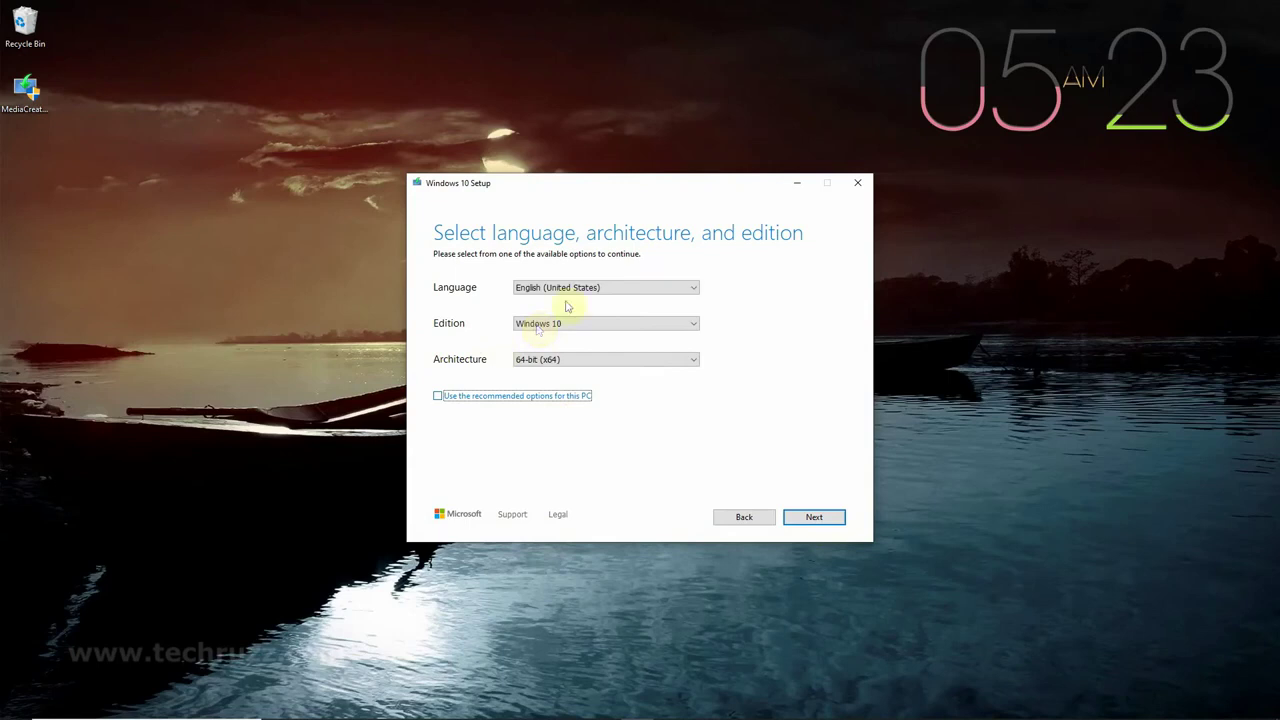
{"action": "left_click", "coordinate": [645, 290]}
{"action": "left_click", "coordinate": [645, 292]}
{"action": "left_click", "coordinate": [572, 327]}
{"action": "left_click", "coordinate": [575, 327]}
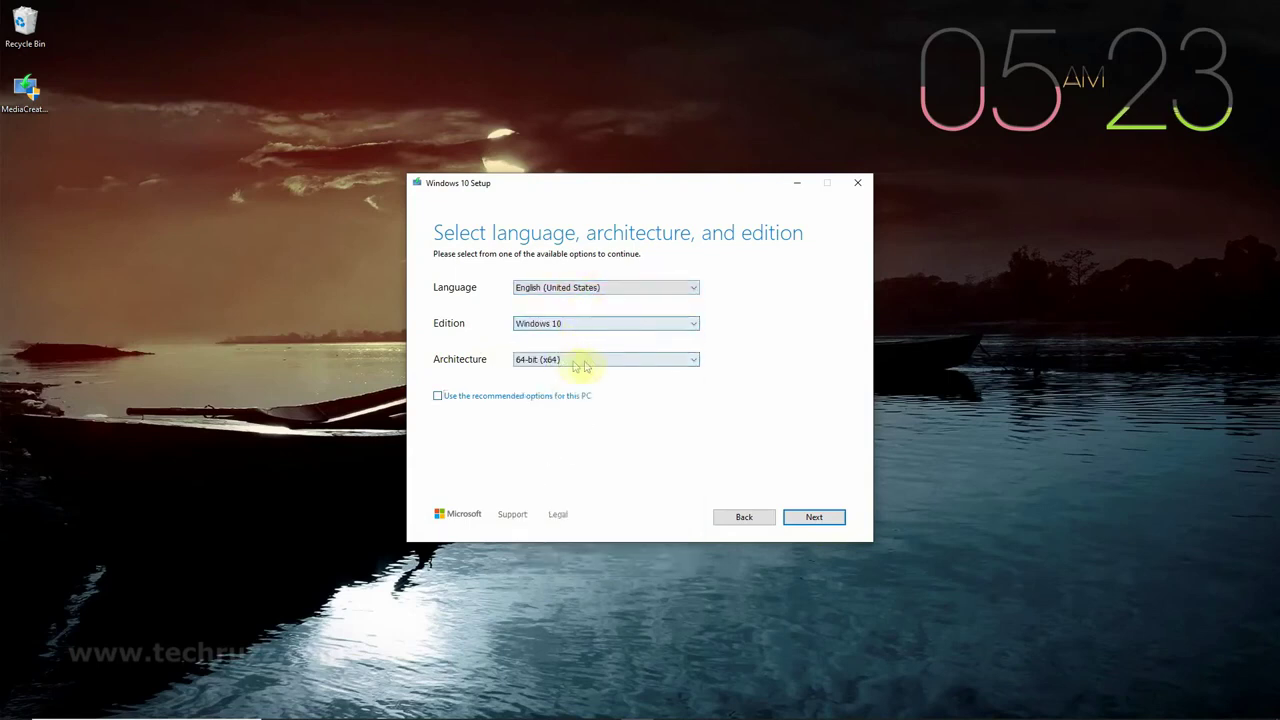
{"action": "left_click", "coordinate": [571, 362]}
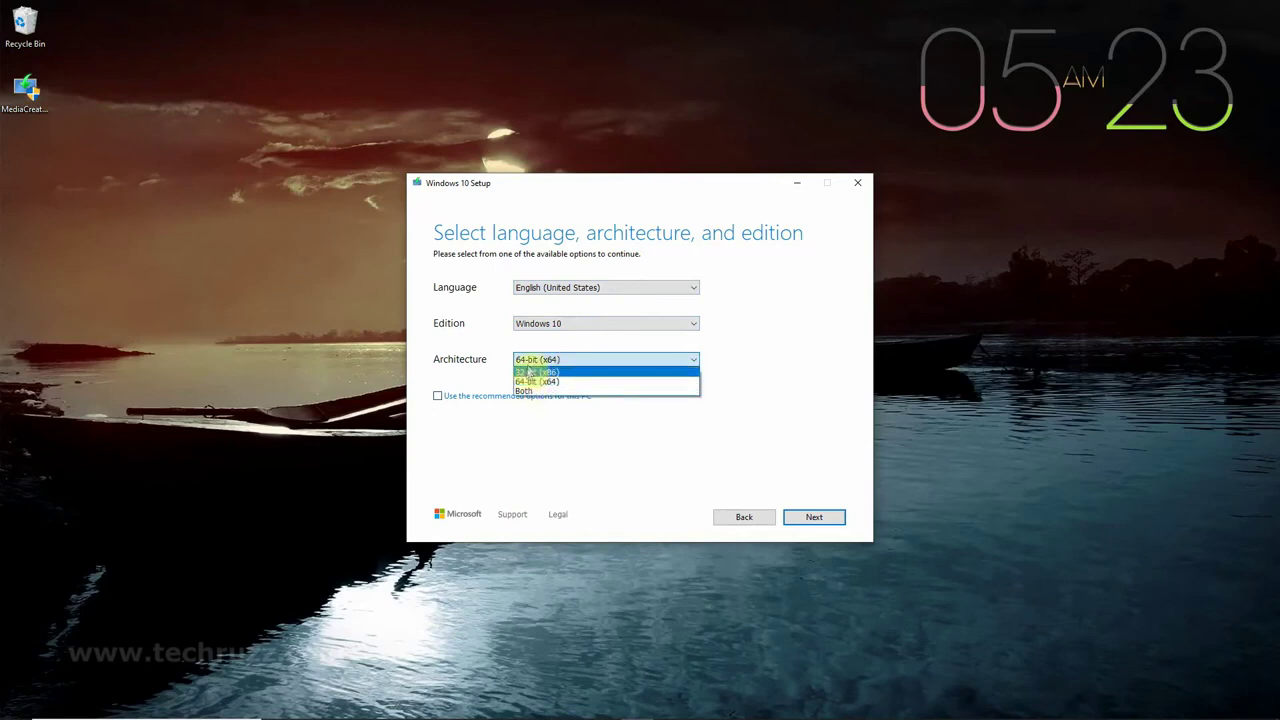
{"action": "left_click", "coordinate": [531, 383]}
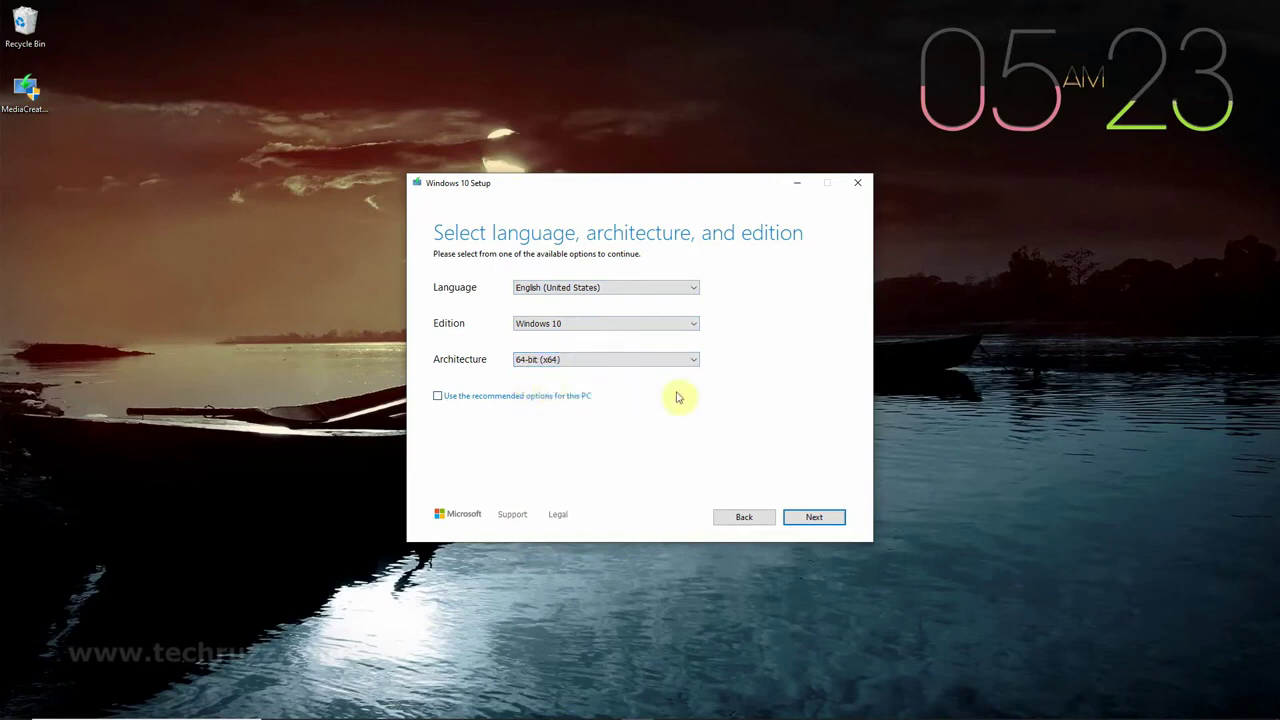
{"action": "left_click", "coordinate": [814, 520]}
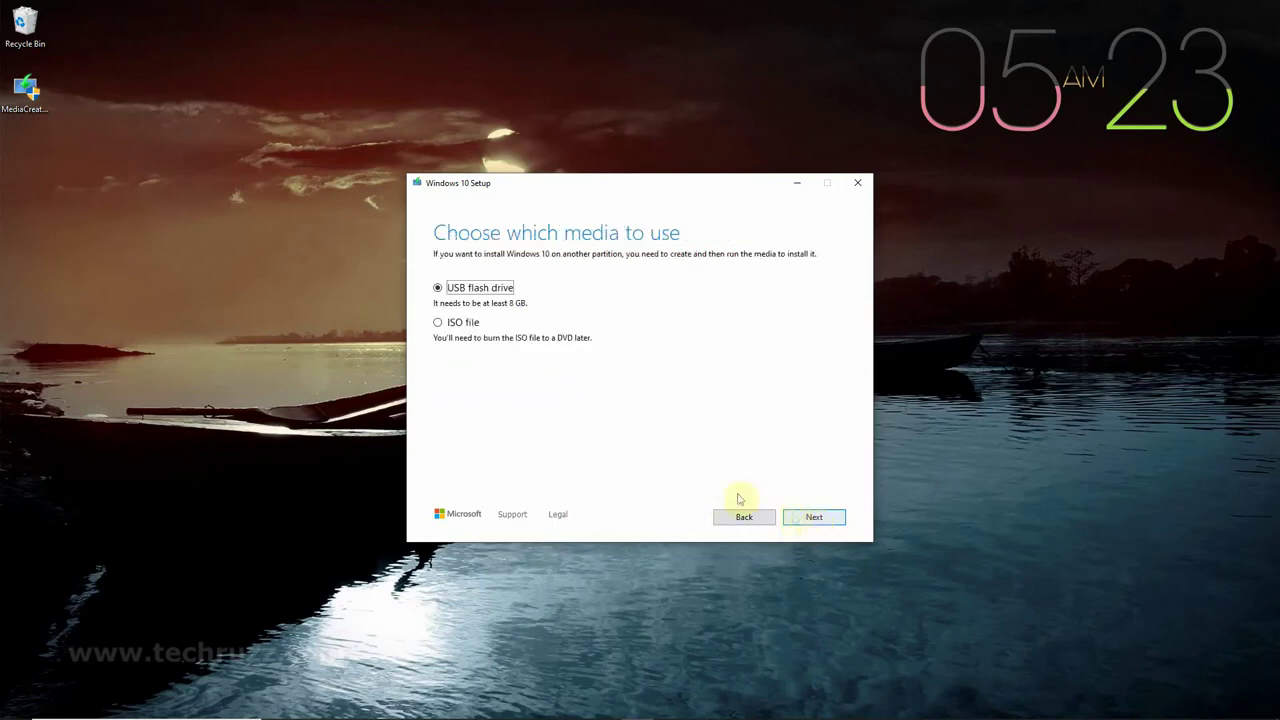
Choose ISO file as the media, save it to the Desktop as Windows, and finish the setup once it is downloaded.
{"action": "left_click", "coordinate": [438, 328]}
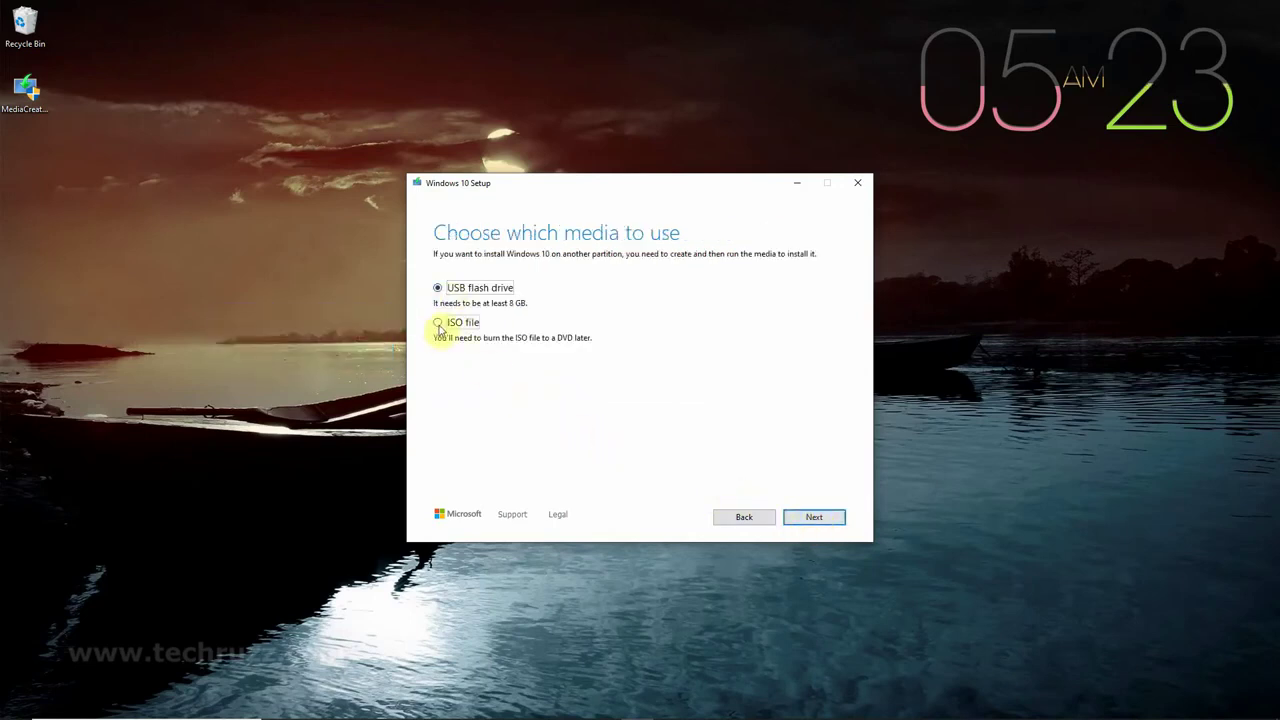
{"action": "left_click", "coordinate": [815, 518]}
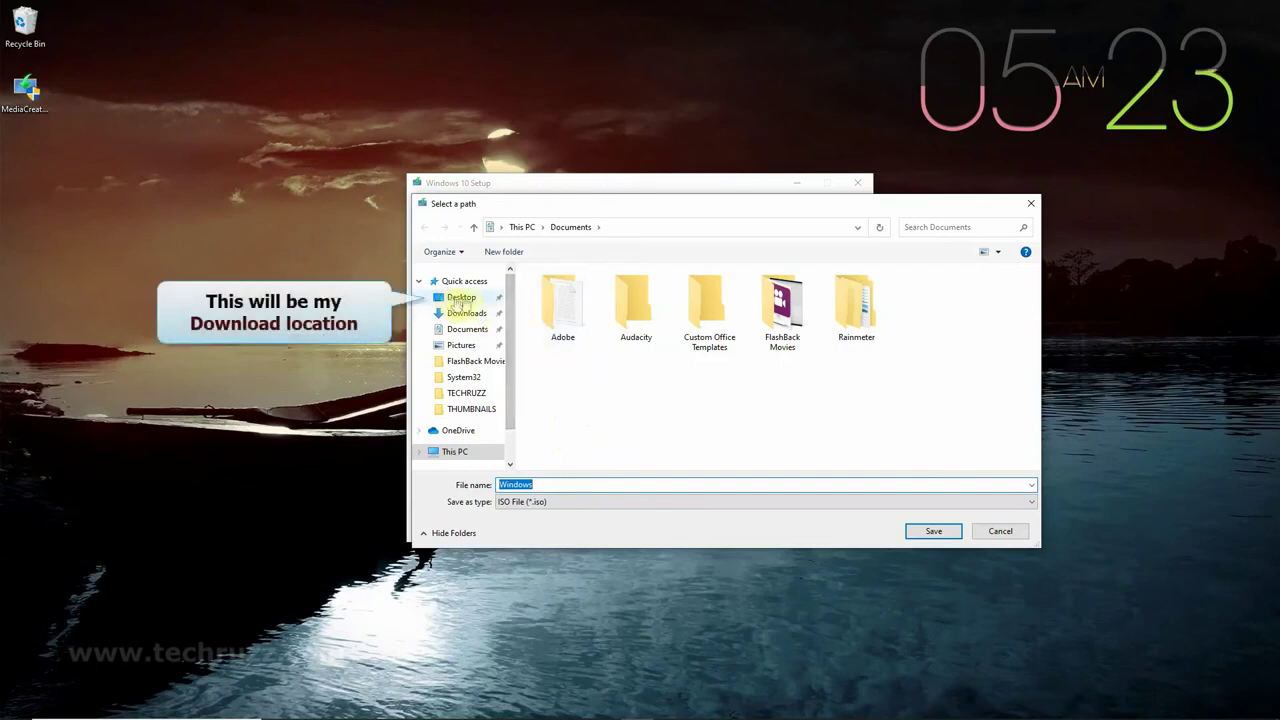
{"action": "left_click", "coordinate": [462, 298]}
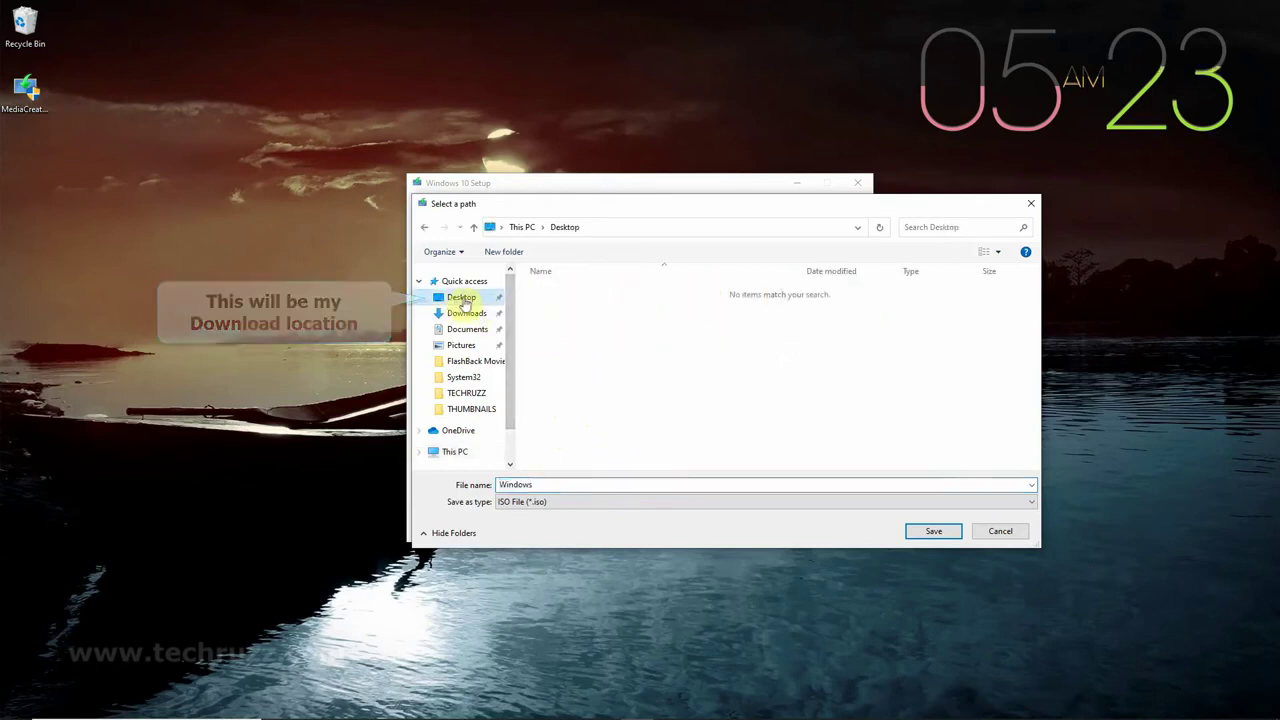
{"action": "left_click", "coordinate": [933, 531]}
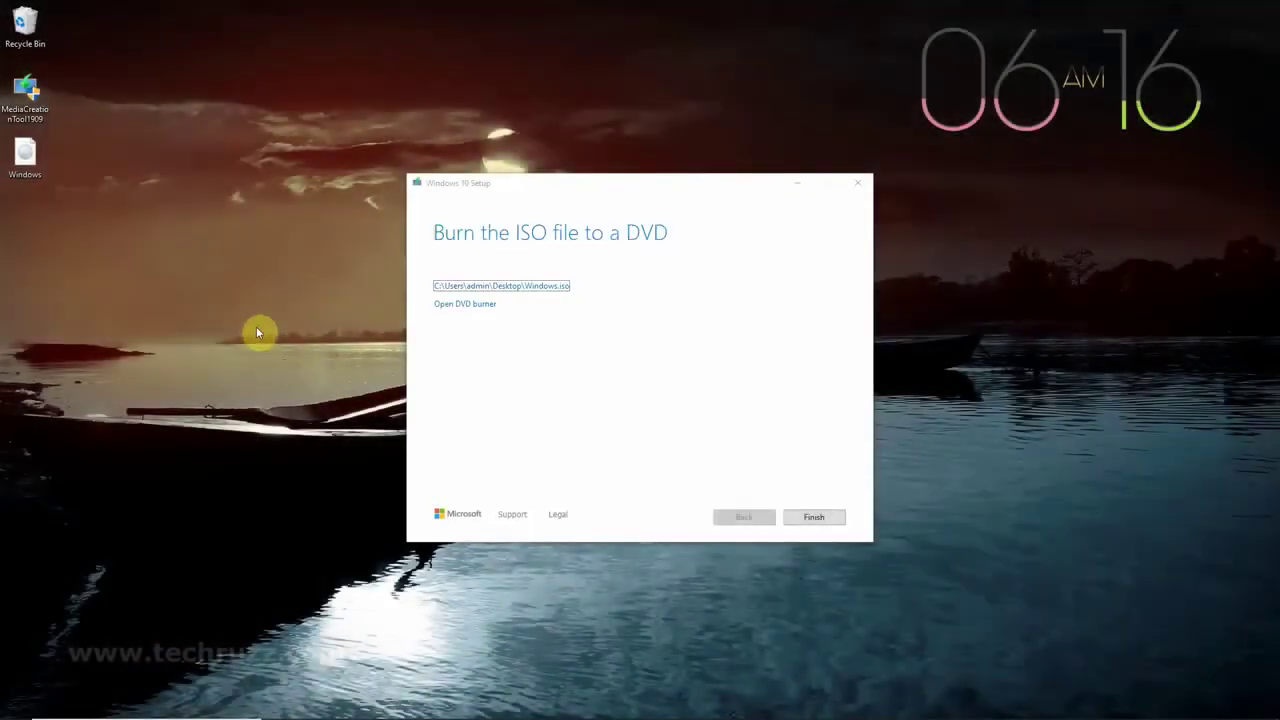
{"action": "left_click", "coordinate": [715, 413]}
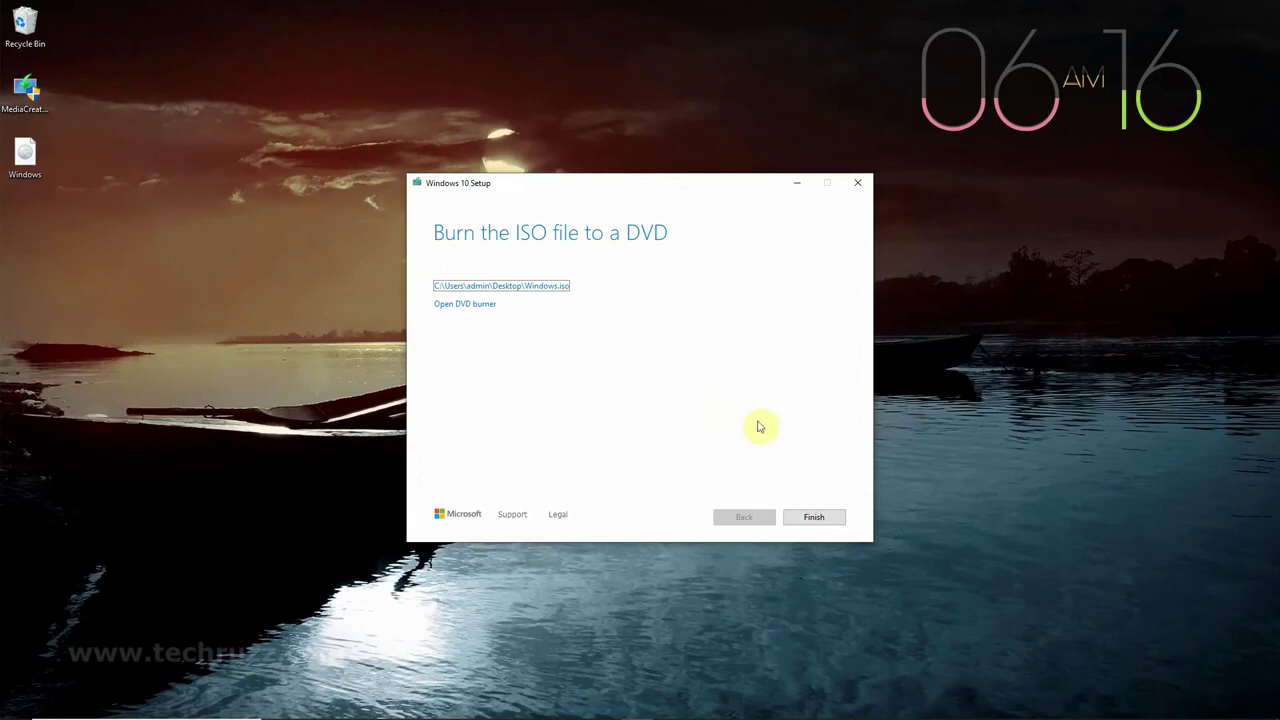
{"action": "left_click", "coordinate": [815, 517]}
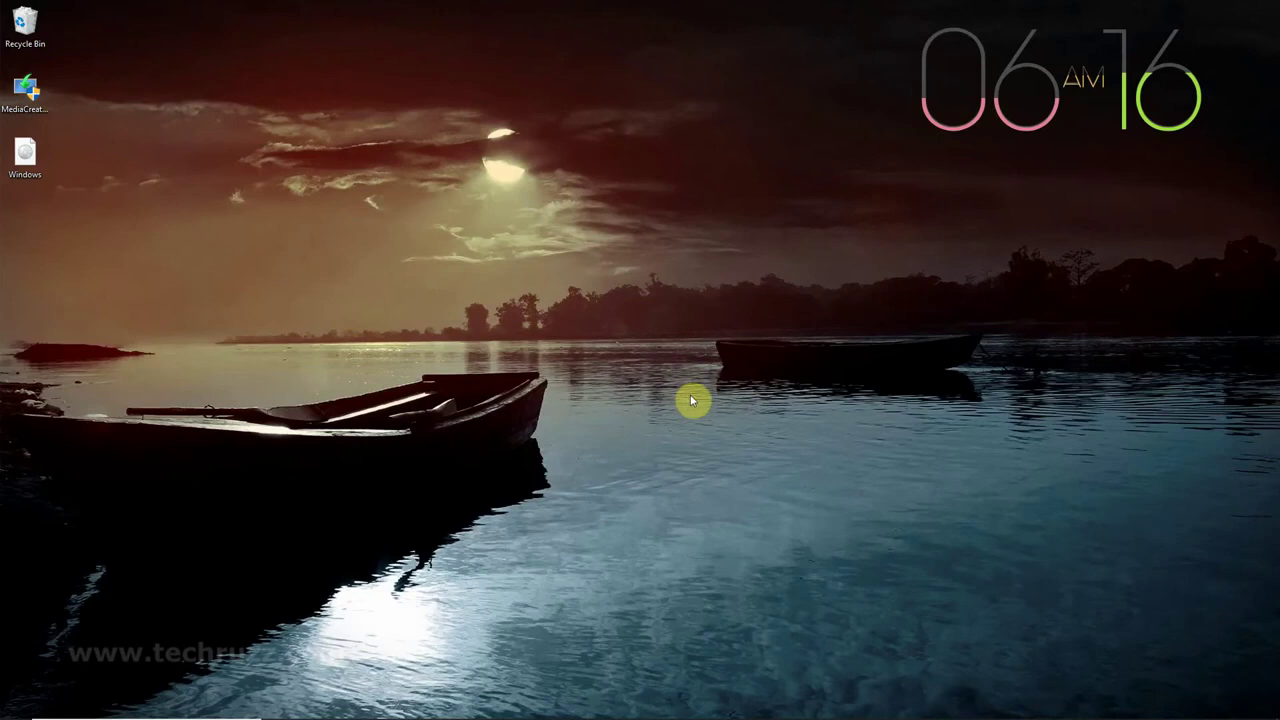
Check the general properties of the Windows ISO file on the desktop, including its size, and close them.
{"action": "right_click", "coordinate": [44, 168]}
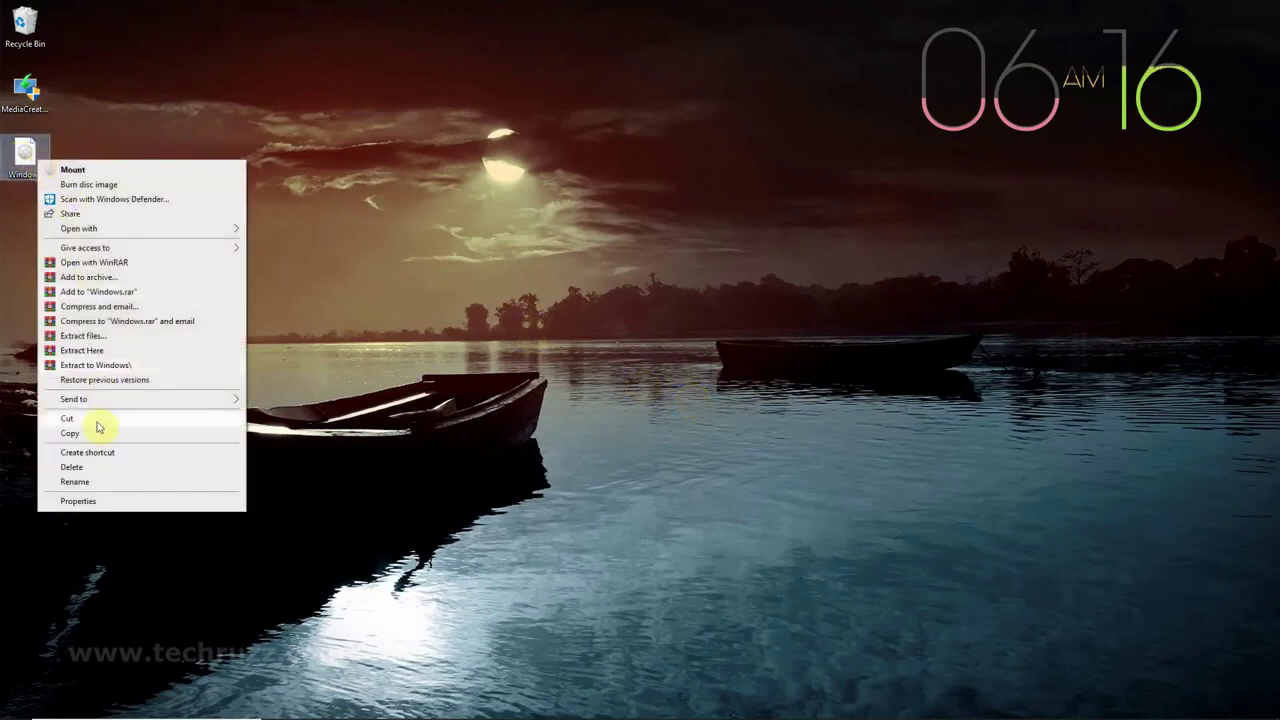
{"action": "left_click", "coordinate": [100, 501]}
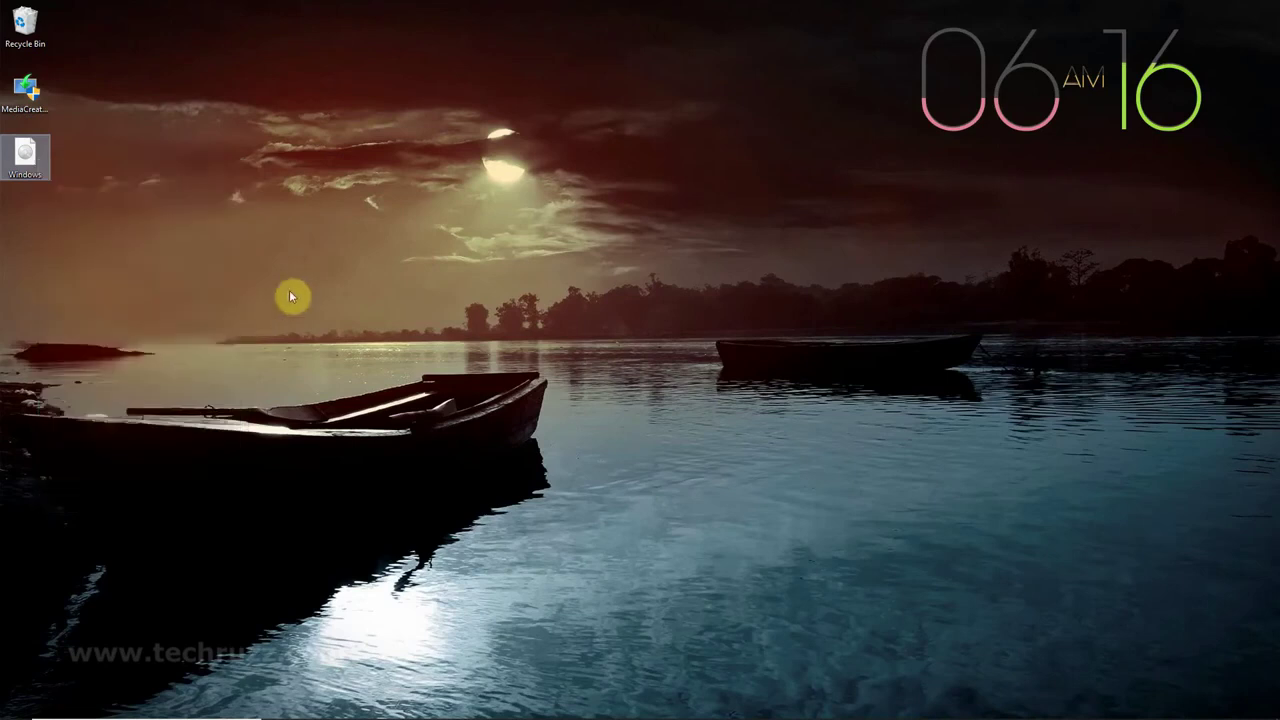
{"action": "left_click_drag", "start_coordinate": [168, 170], "coordinate": [589, 162]}
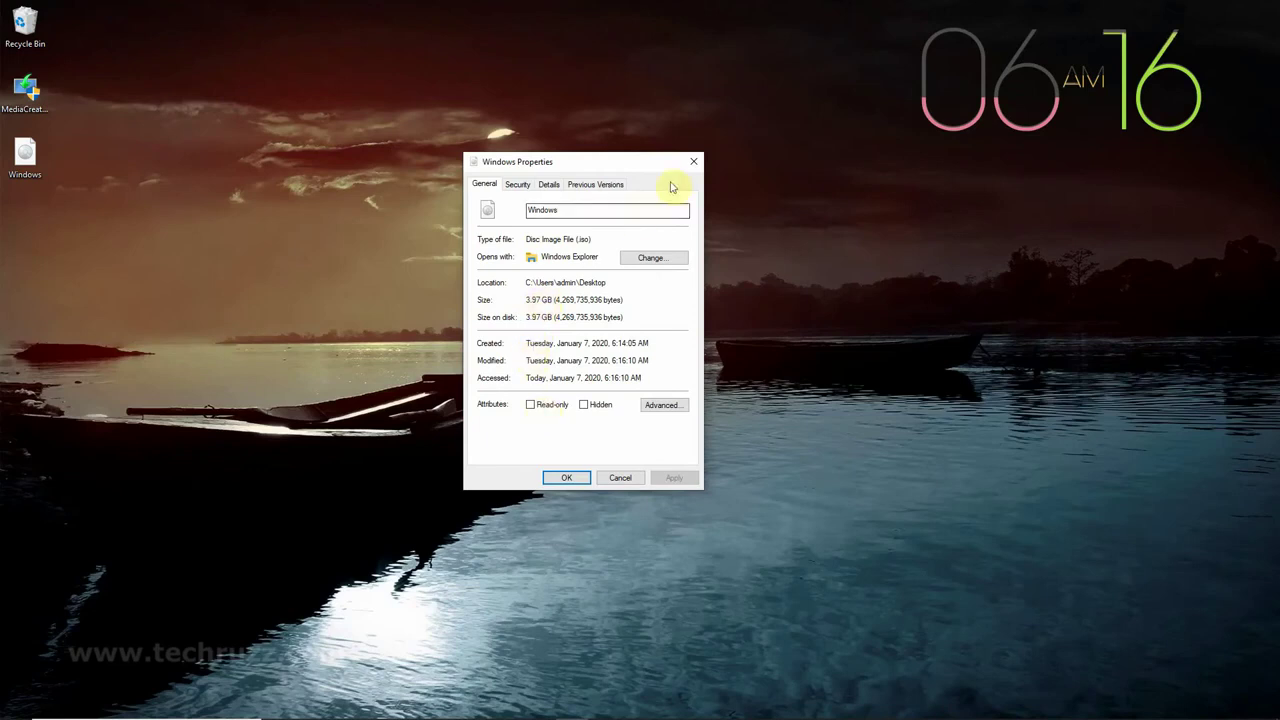
{"action": "left_click", "coordinate": [693, 161]}
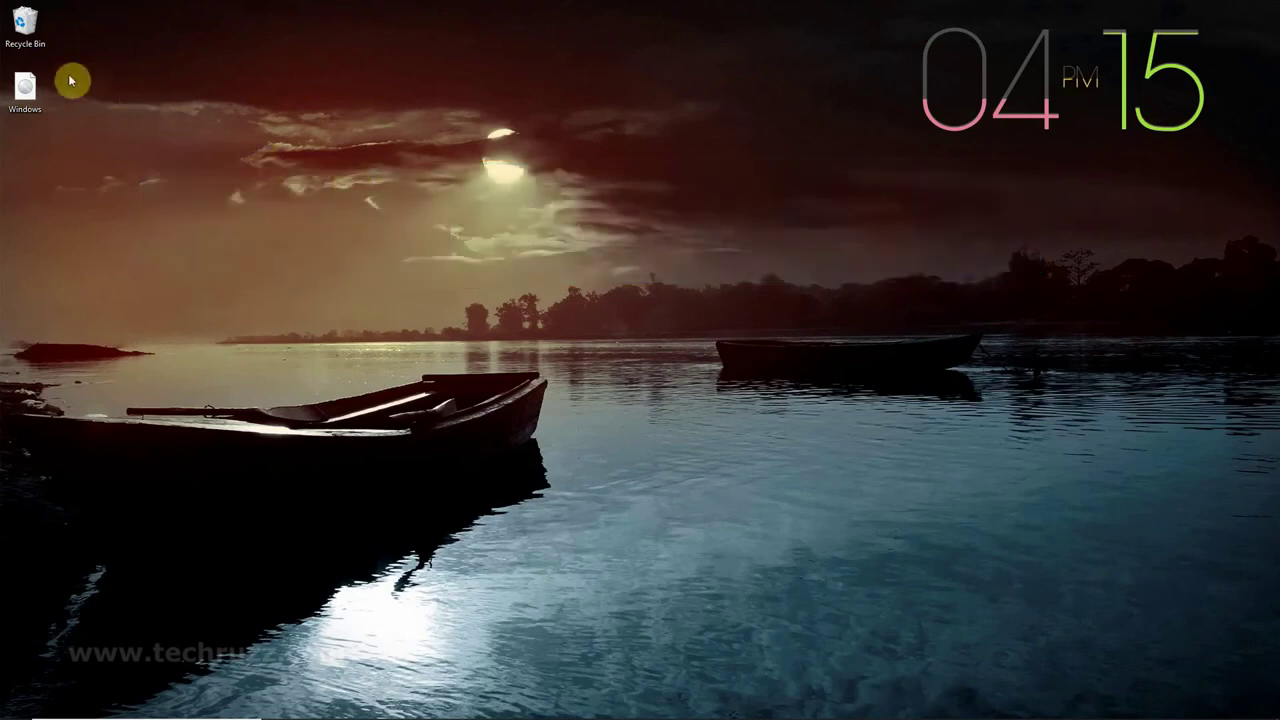
Review the Windows ISO file's general properties and file details again, and close the properties.
{"action": "left_click", "coordinate": [25, 92]}
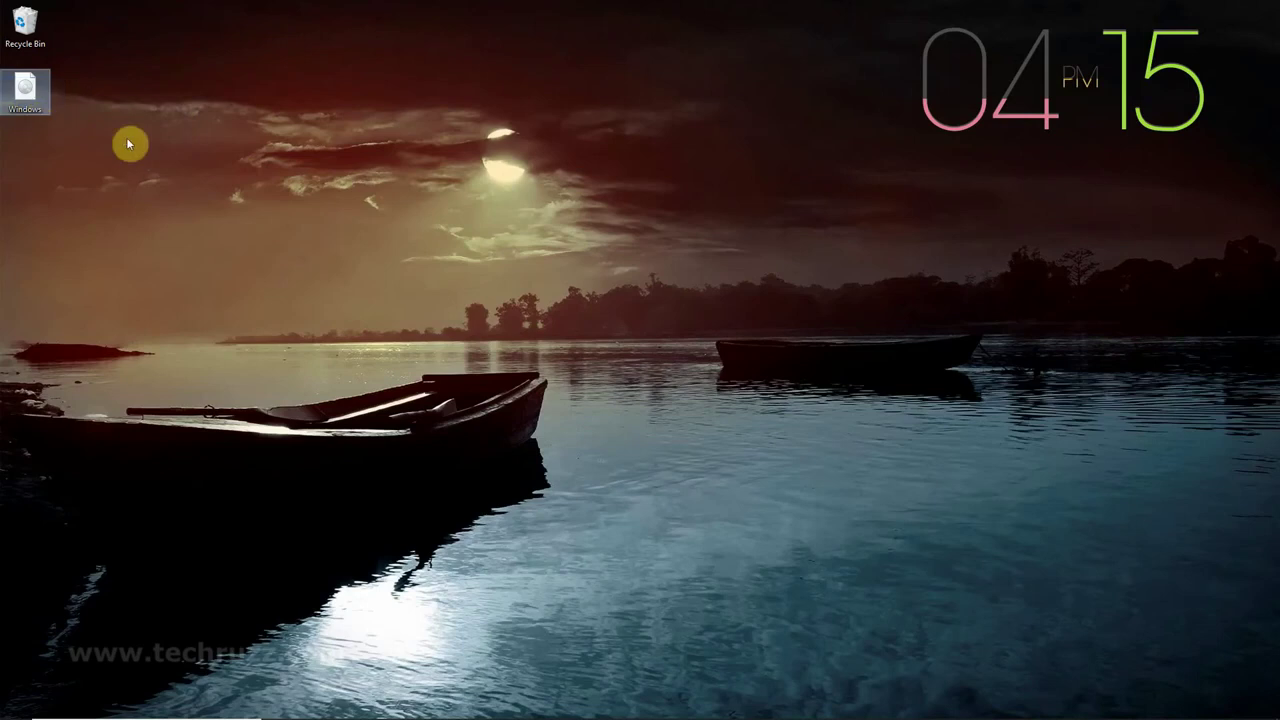
{"action": "right_click", "coordinate": [28, 94]}
{"action": "left_click", "coordinate": [110, 437]}
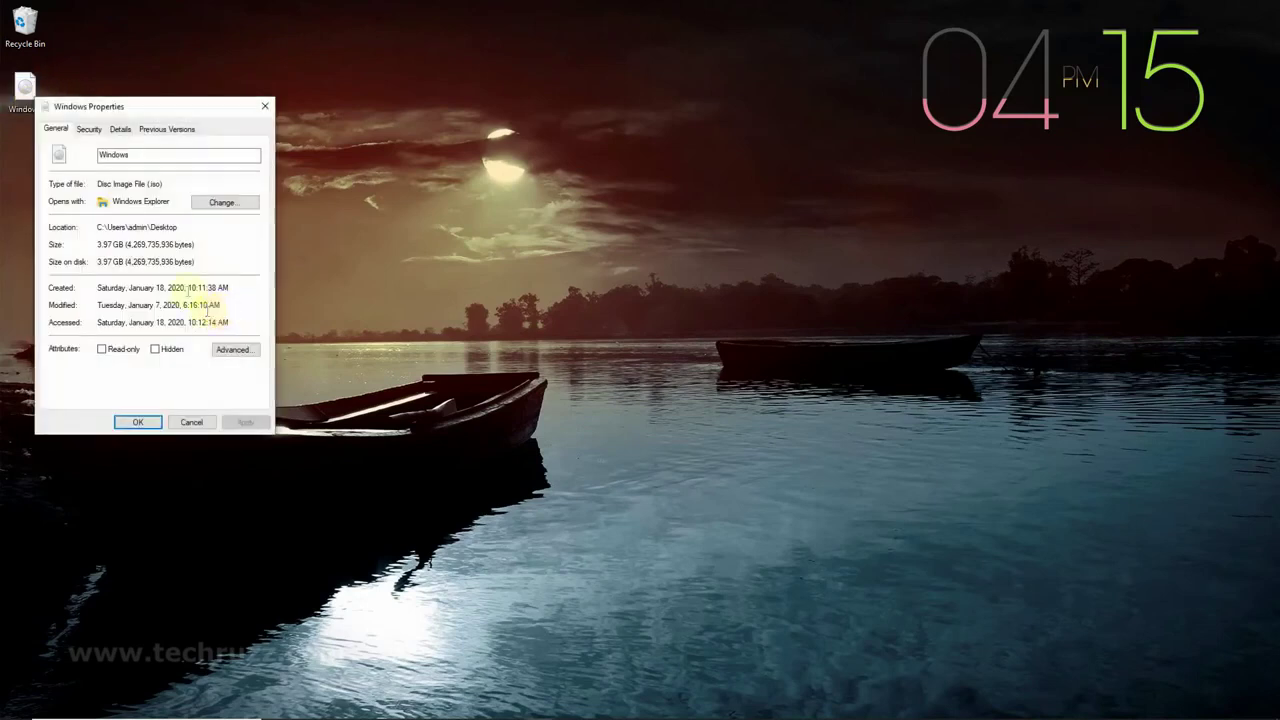
{"action": "left_click", "coordinate": [120, 130]}
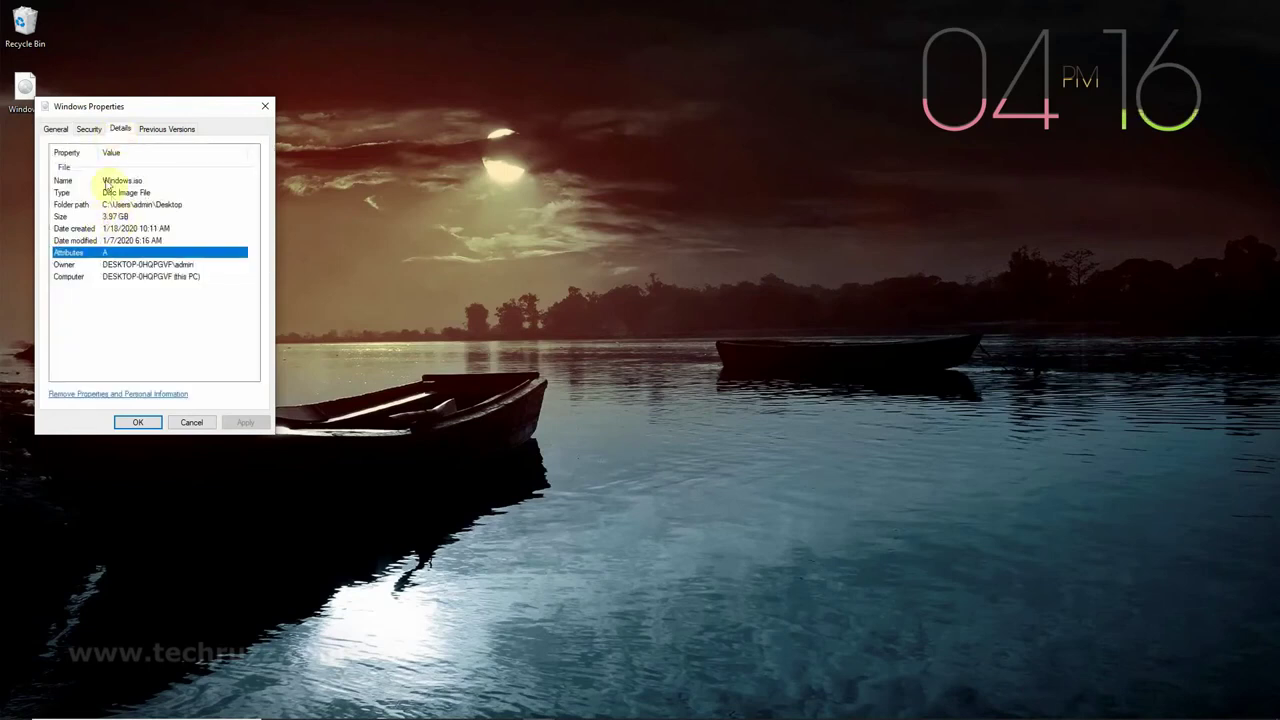
{"action": "left_click", "coordinate": [265, 106]}
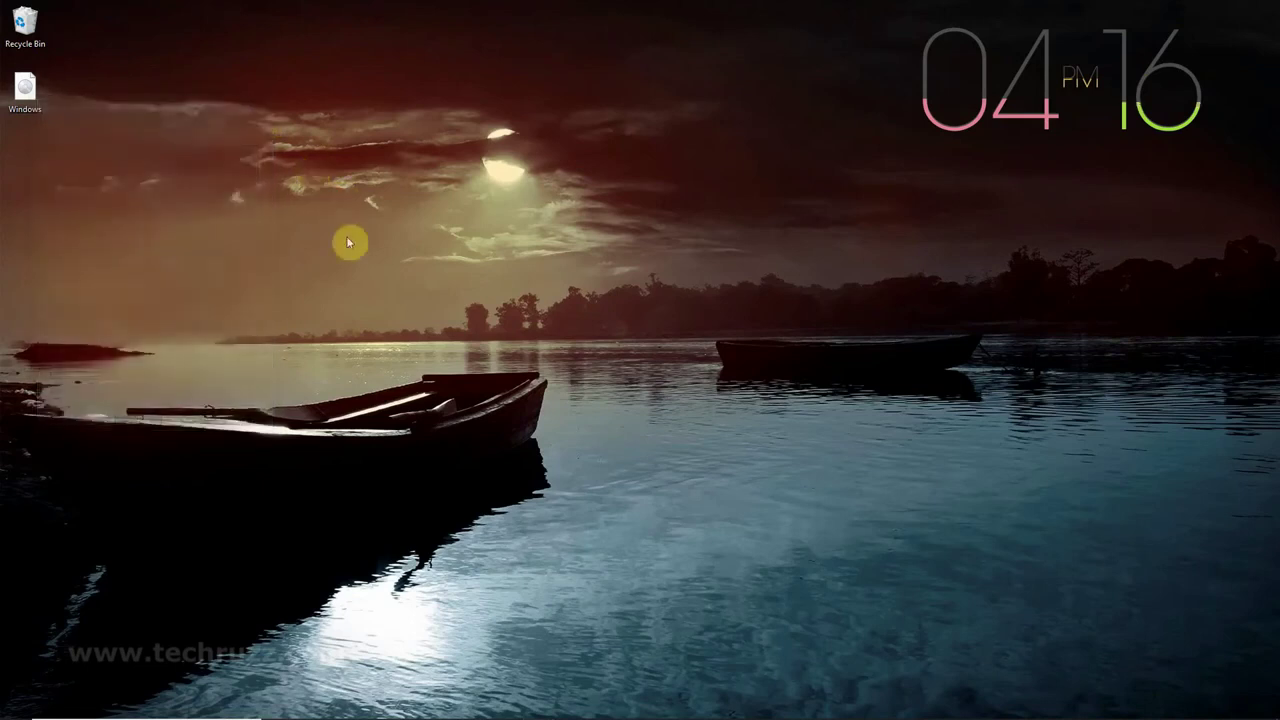
Open File Explorer, view the drives in This PC, and go to the Desktop folder holding the Windows ISO file.
{"action": "mouse_move", "coordinate": [478, 710]}
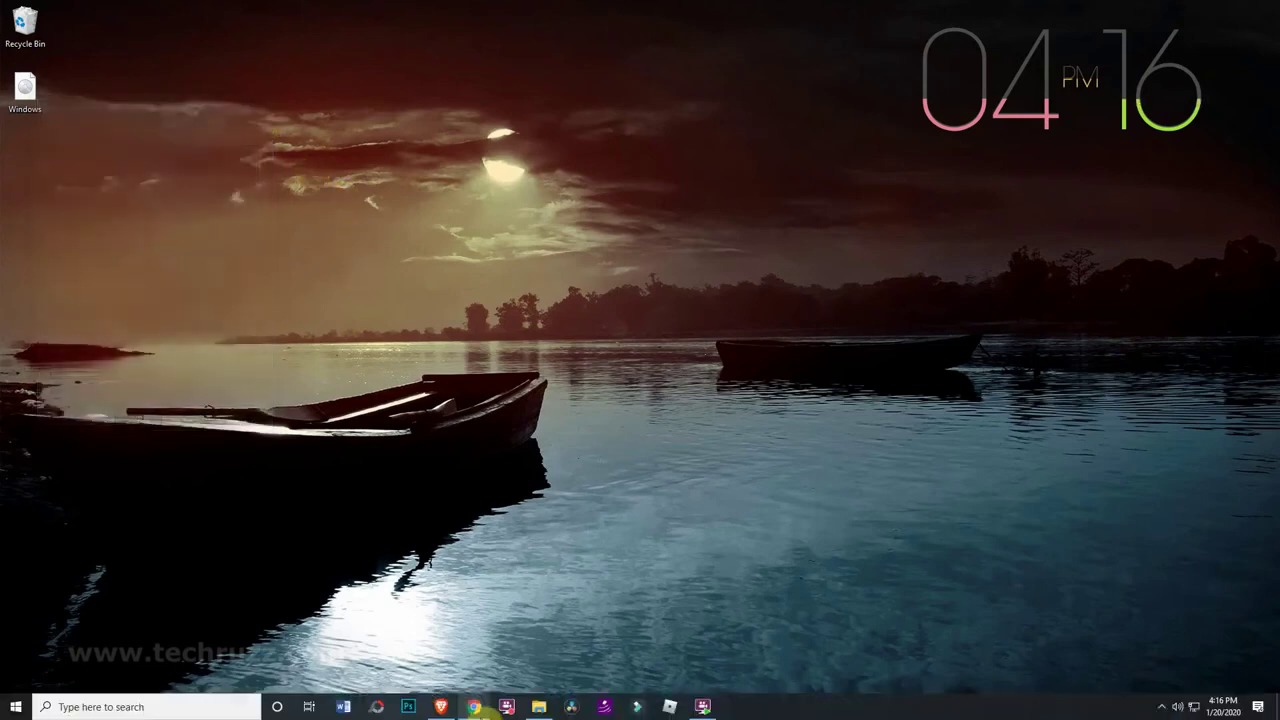
{"action": "left_click", "coordinate": [539, 707]}
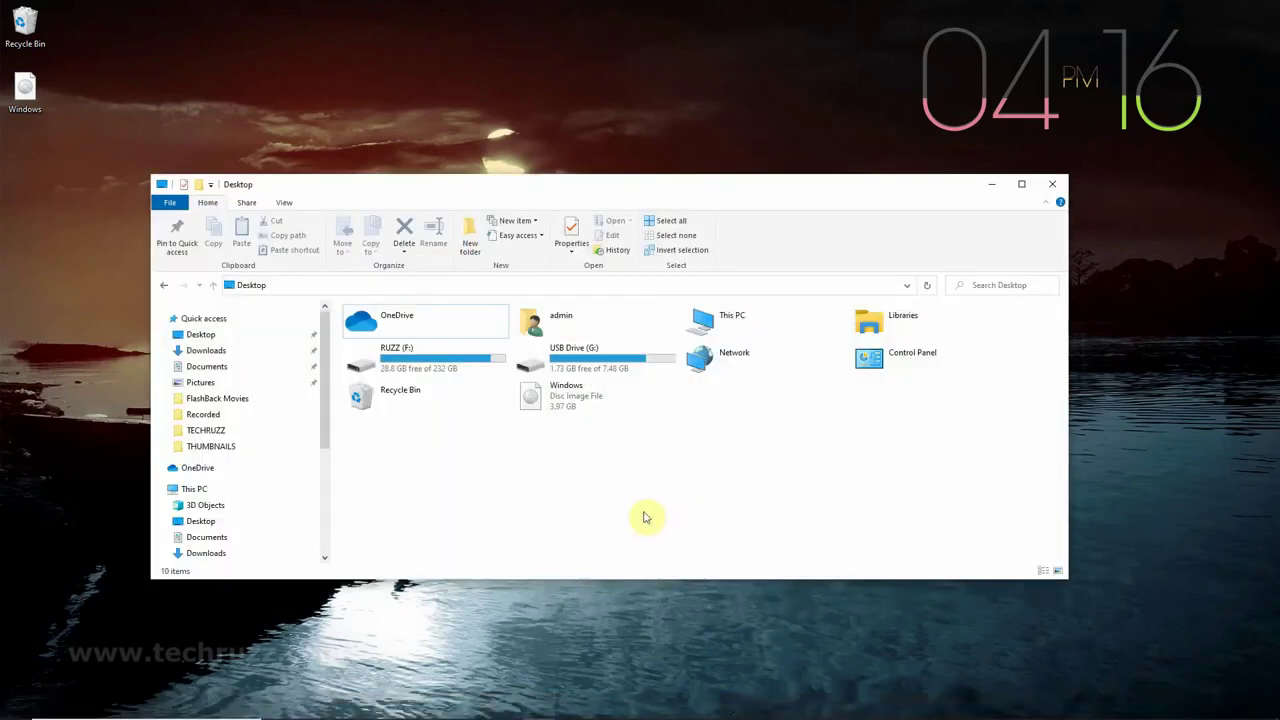
{"action": "left_click", "coordinate": [243, 495]}
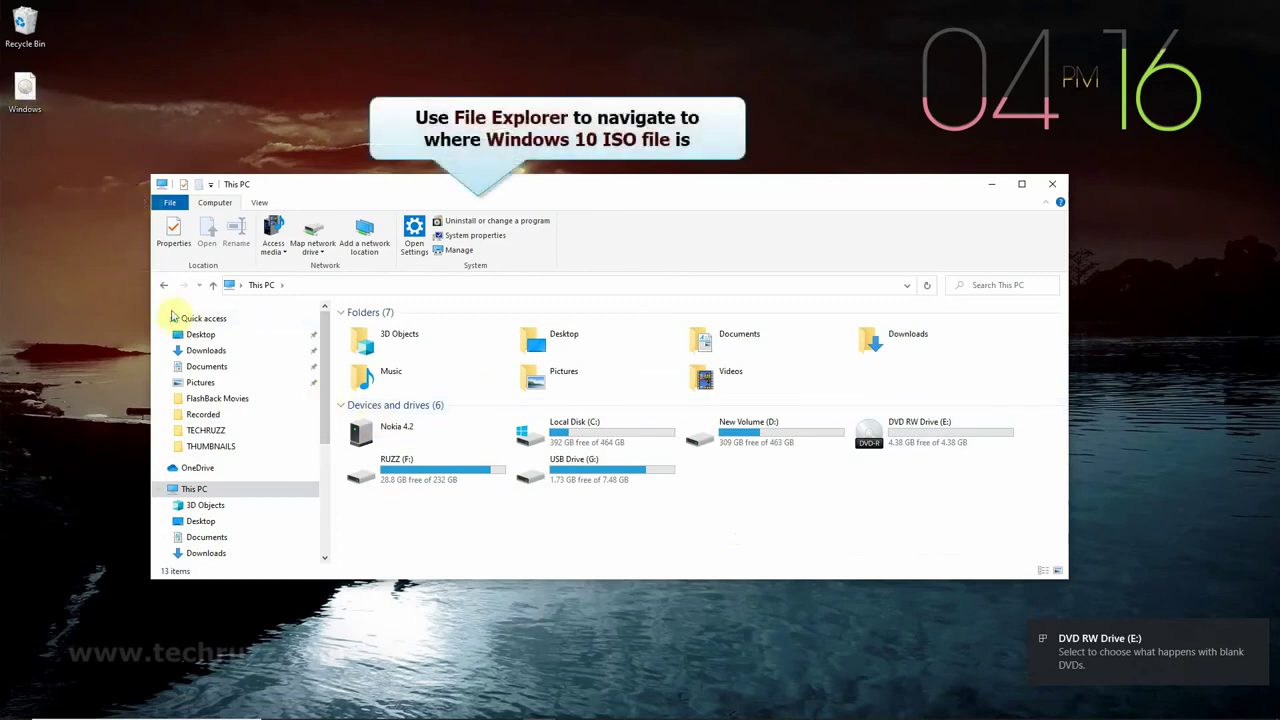
{"action": "left_click", "coordinate": [208, 337]}
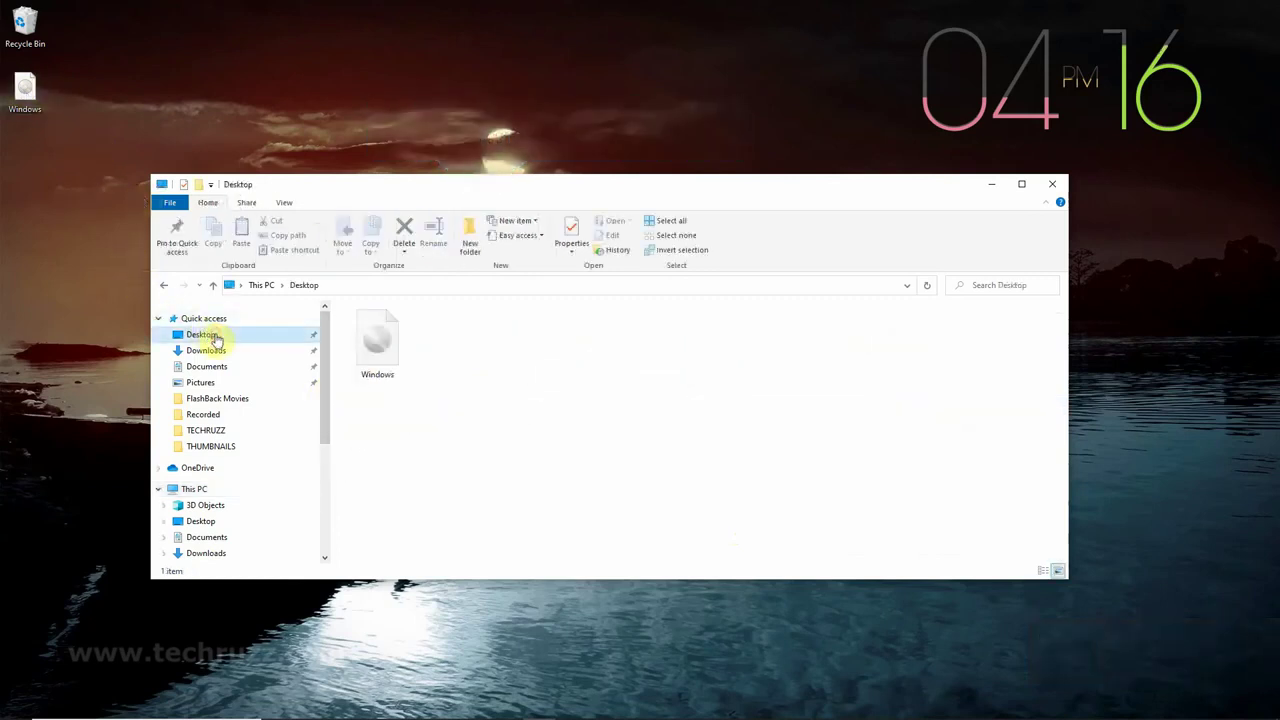
Burn the Windows ISO file to the blank disc in DVD R Drive (E:) without verification, and close the burner when finished.
{"action": "left_click", "coordinate": [380, 342]}
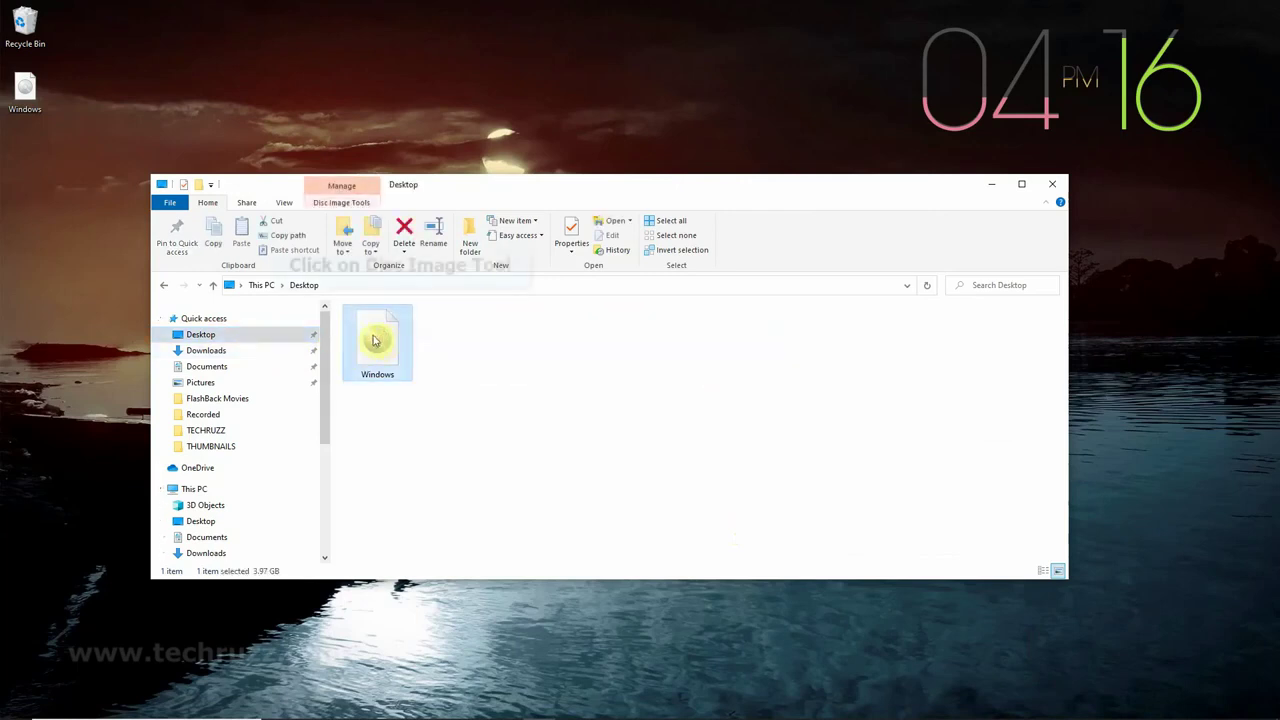
{"action": "left_click", "coordinate": [341, 203]}
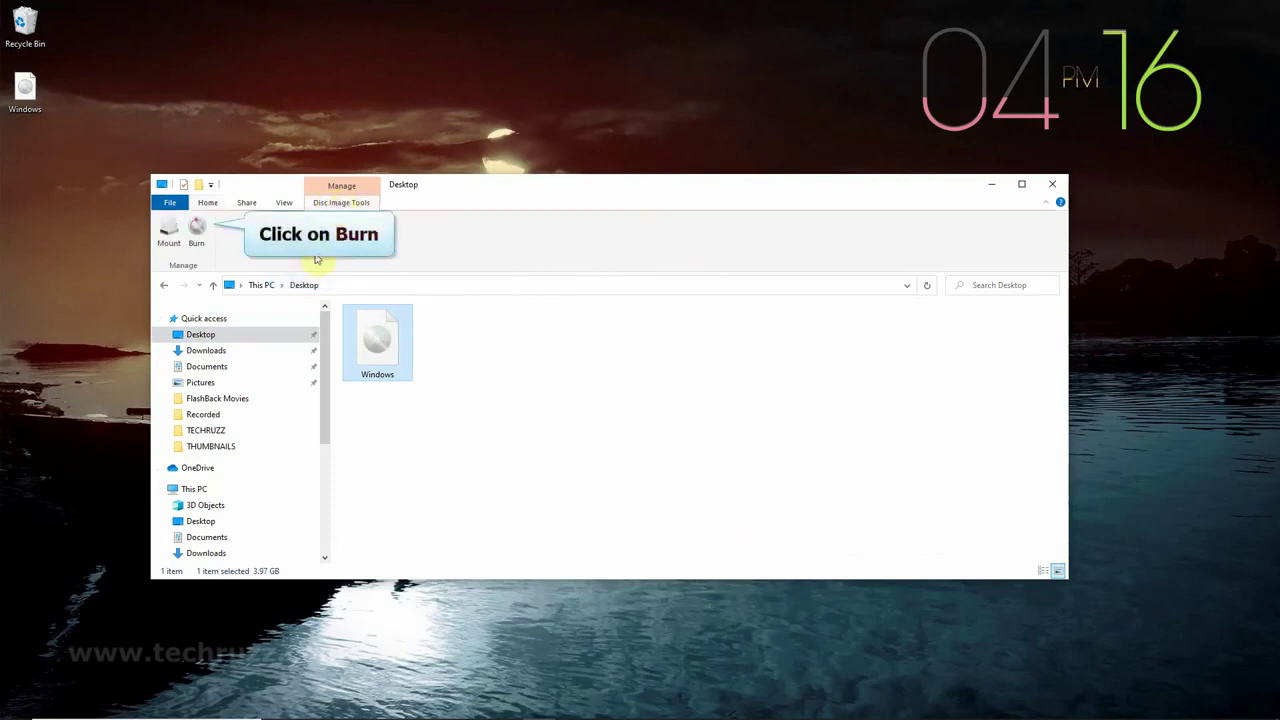
{"action": "left_click", "coordinate": [198, 234]}
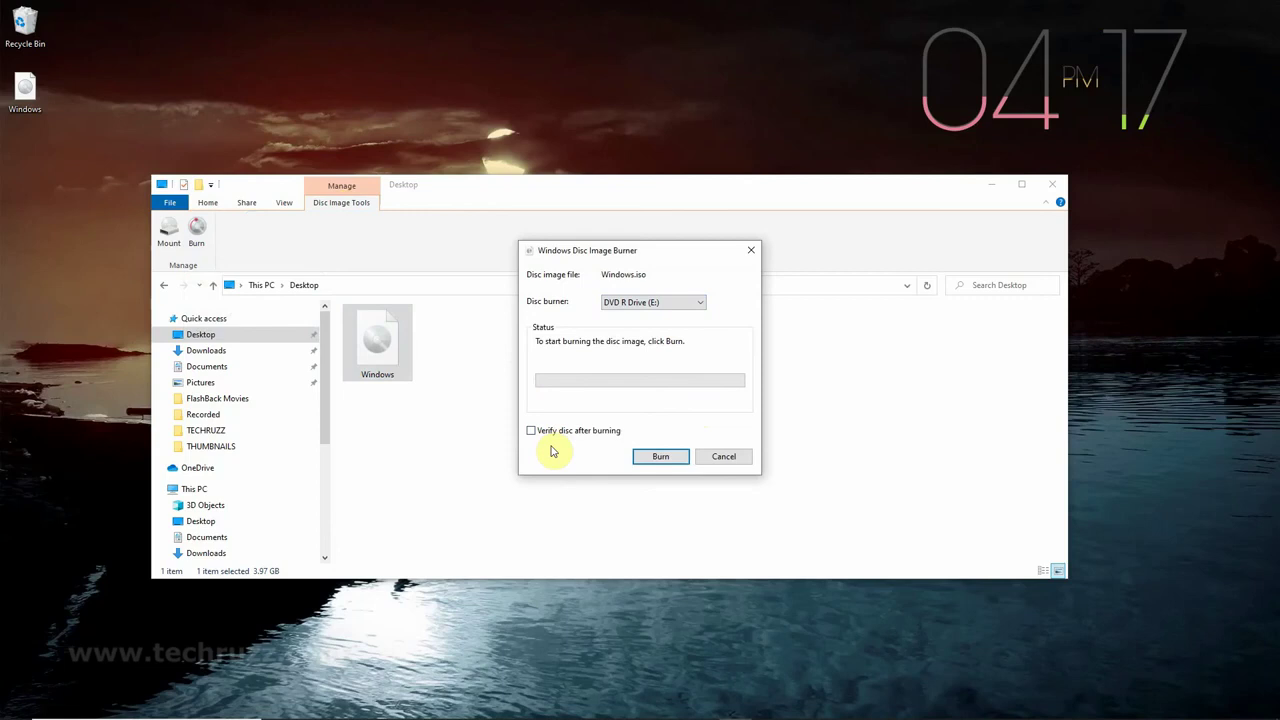
{"action": "left_click", "coordinate": [662, 458]}
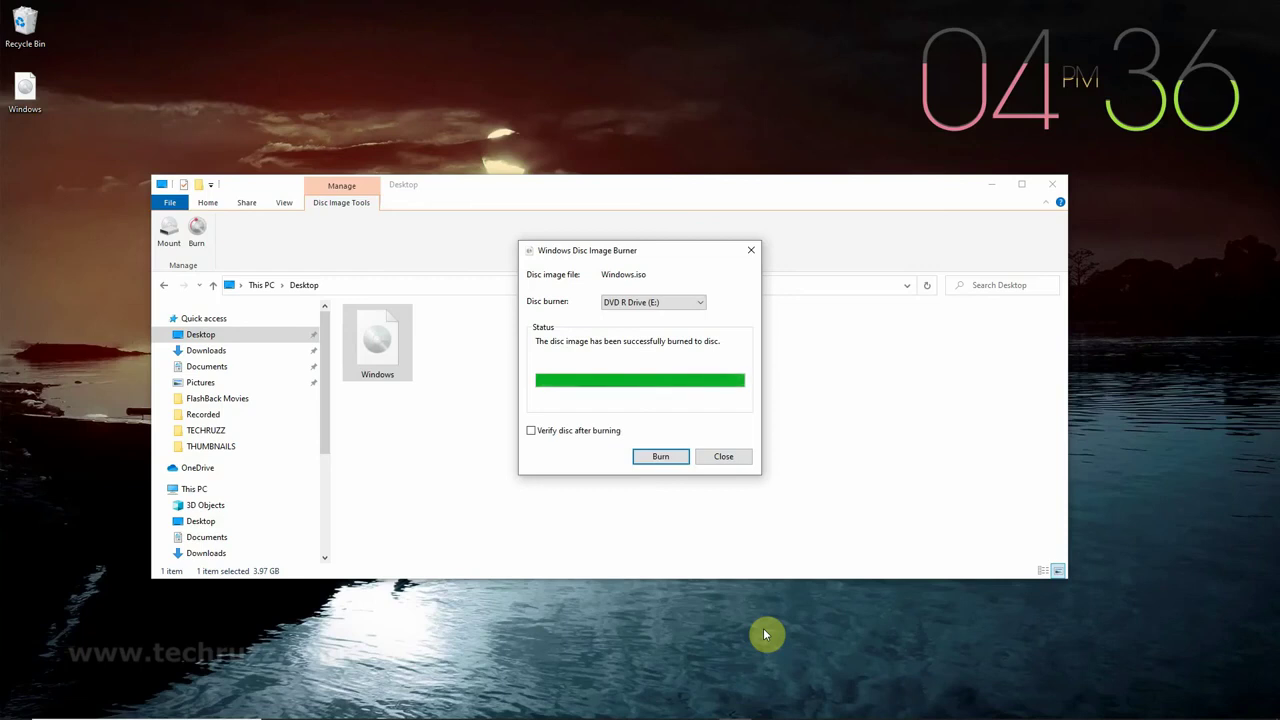
{"action": "left_click", "coordinate": [724, 458]}
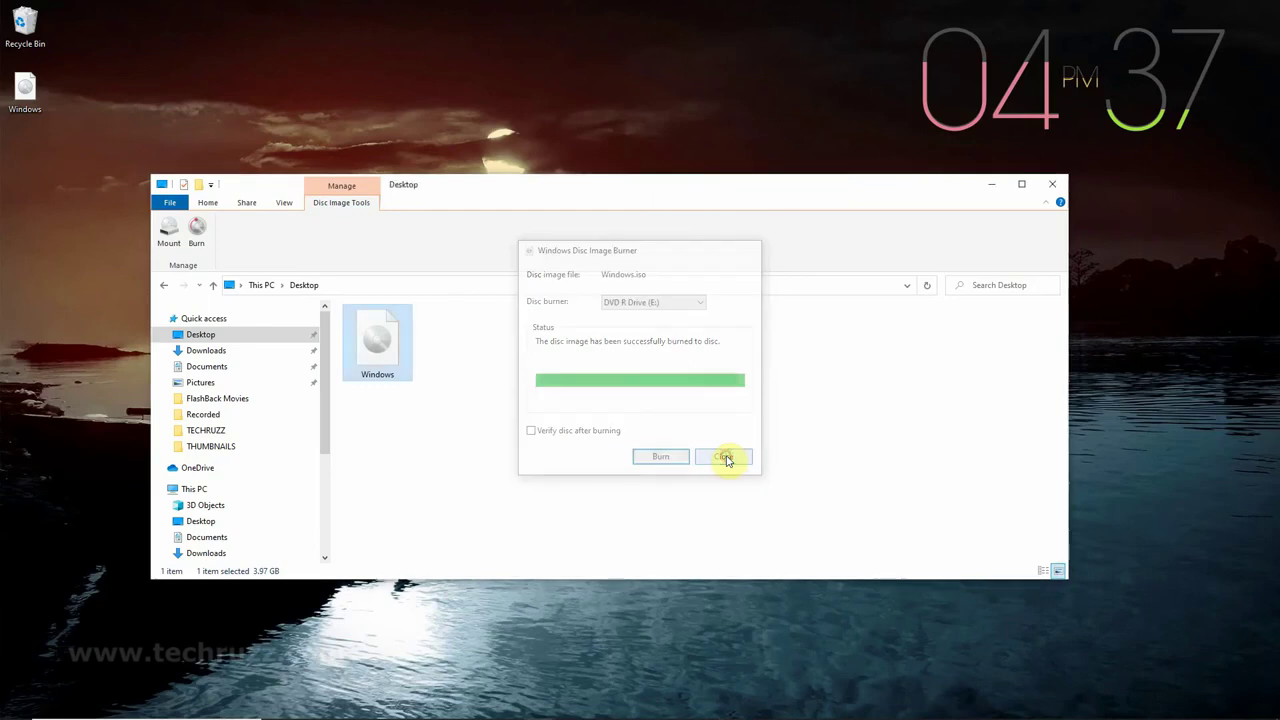
Check the burned DVD in drive E: among the drives of This PC and refresh the view.
{"action": "left_click", "coordinate": [205, 490]}
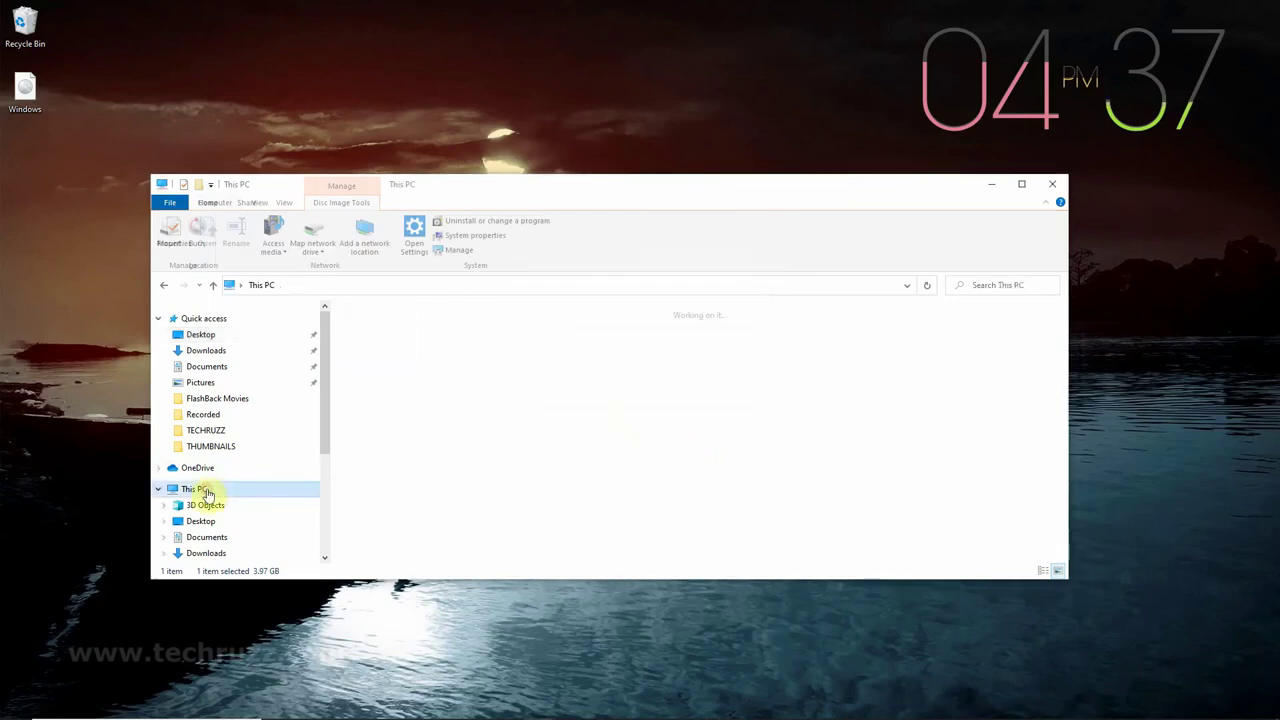
{"action": "left_click", "coordinate": [657, 529]}
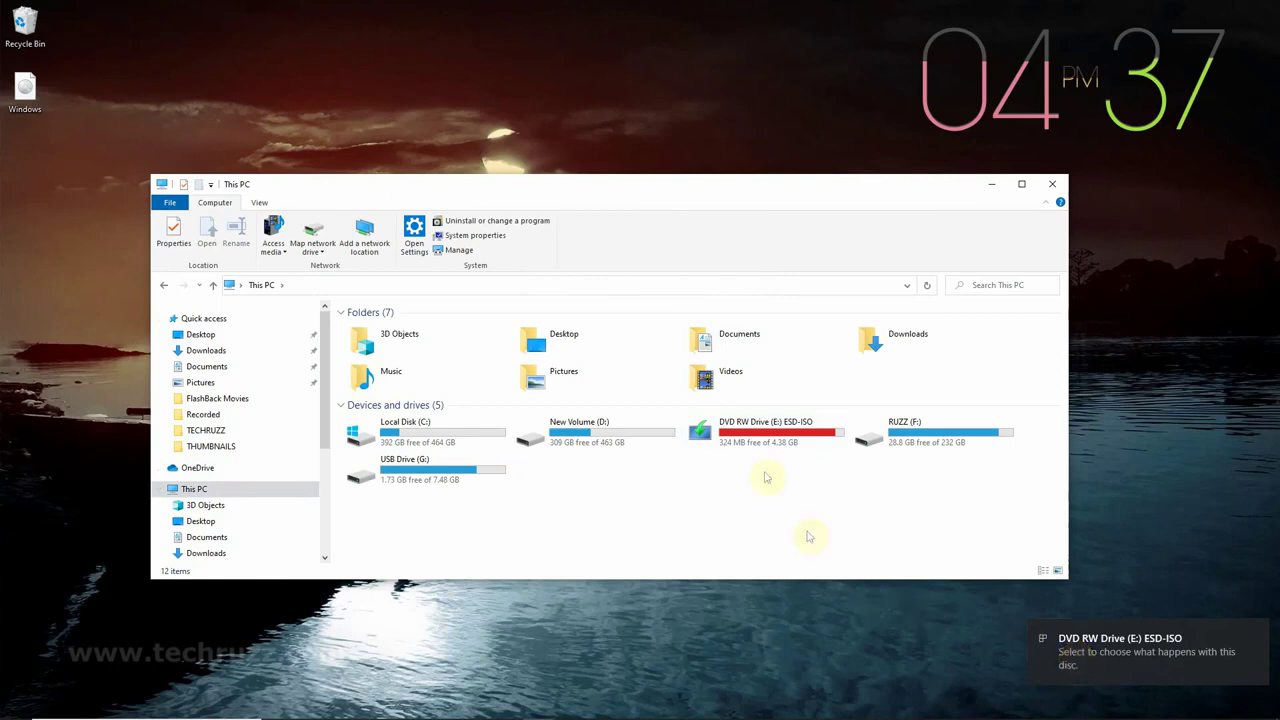
{"action": "left_click", "coordinate": [777, 438]}
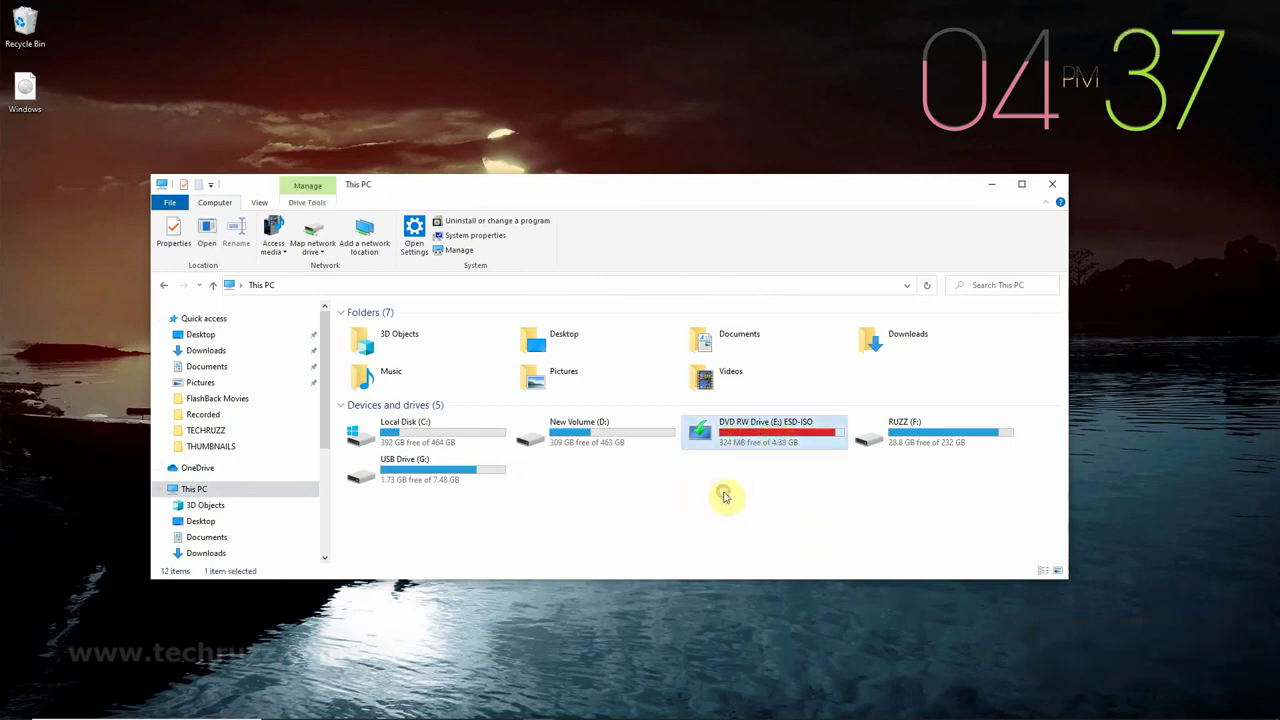
{"action": "left_click", "coordinate": [927, 285]}
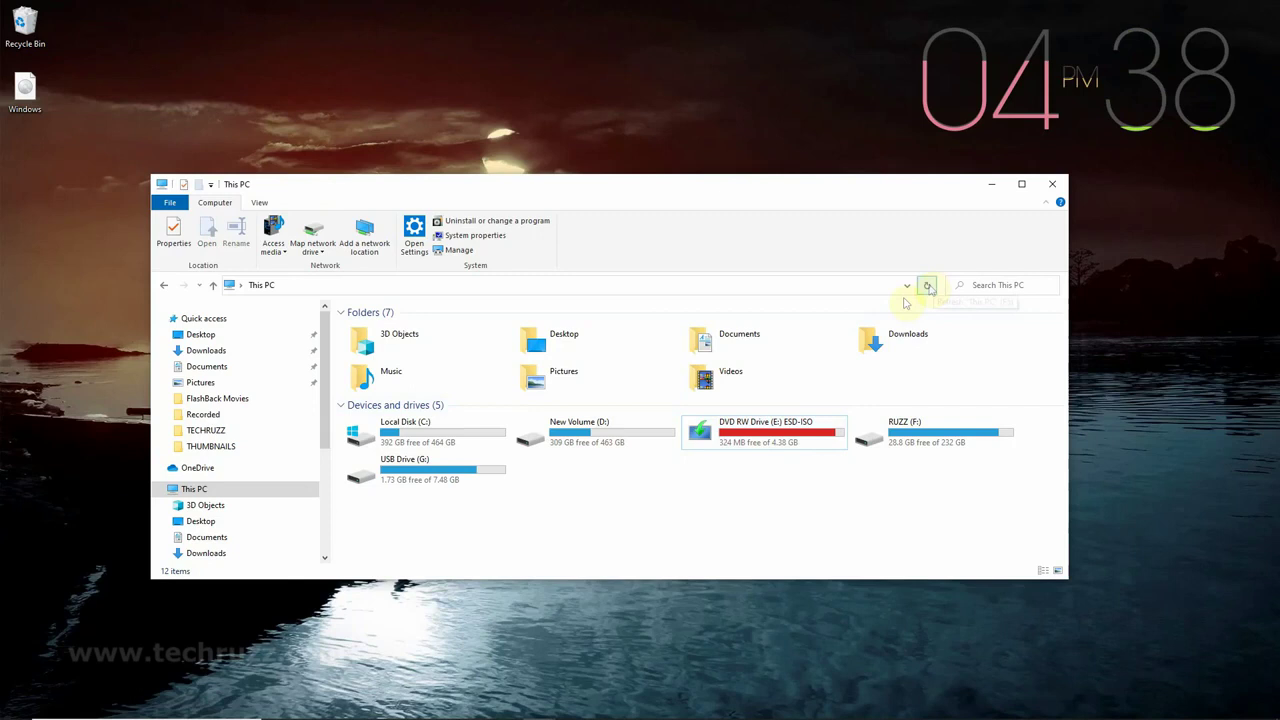
Open the burned DVD in drive E: to examine its setup files, return to This PC, and close File Explorer.
{"action": "right_click", "coordinate": [771, 433]}
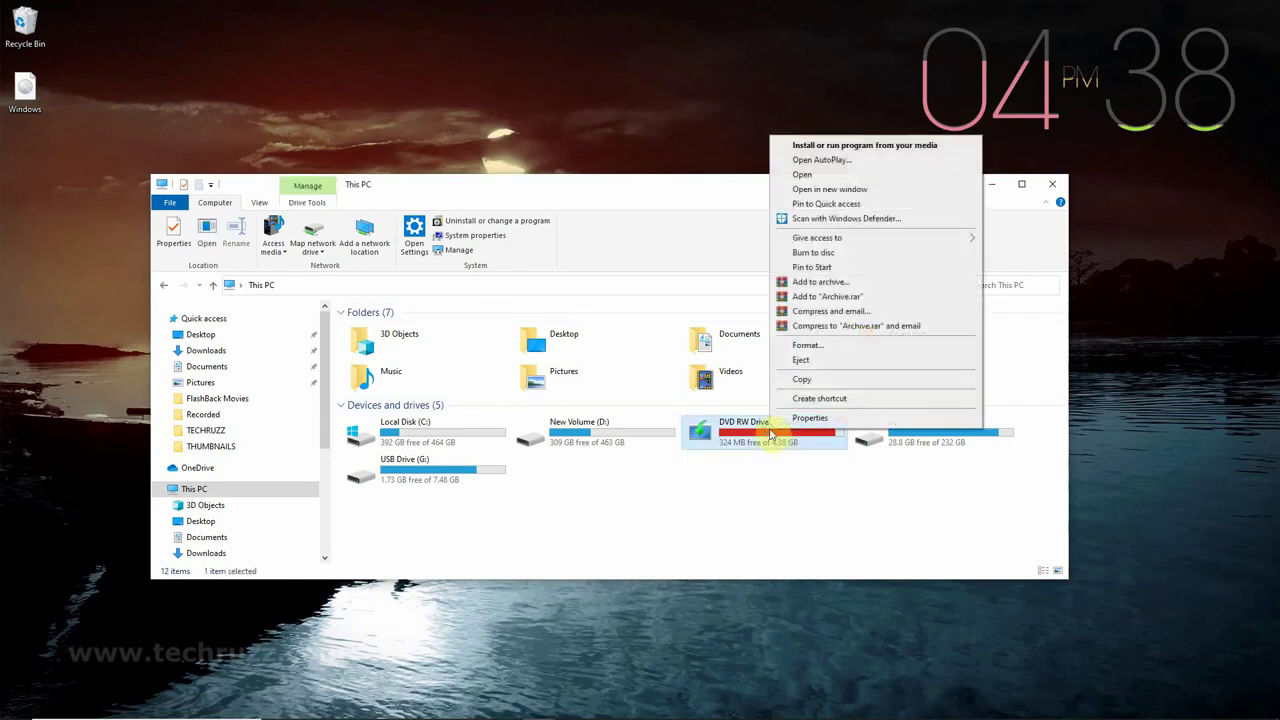
{"action": "left_click", "coordinate": [812, 175]}
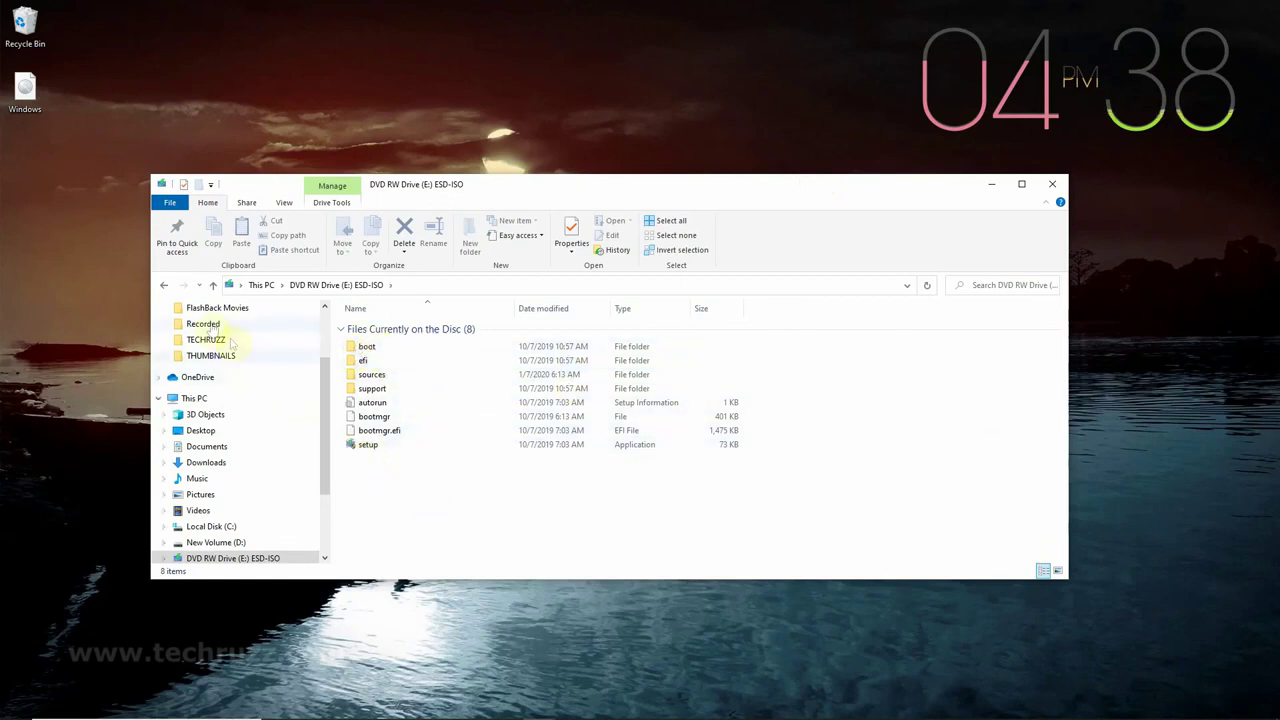
{"action": "left_click", "coordinate": [164, 285]}
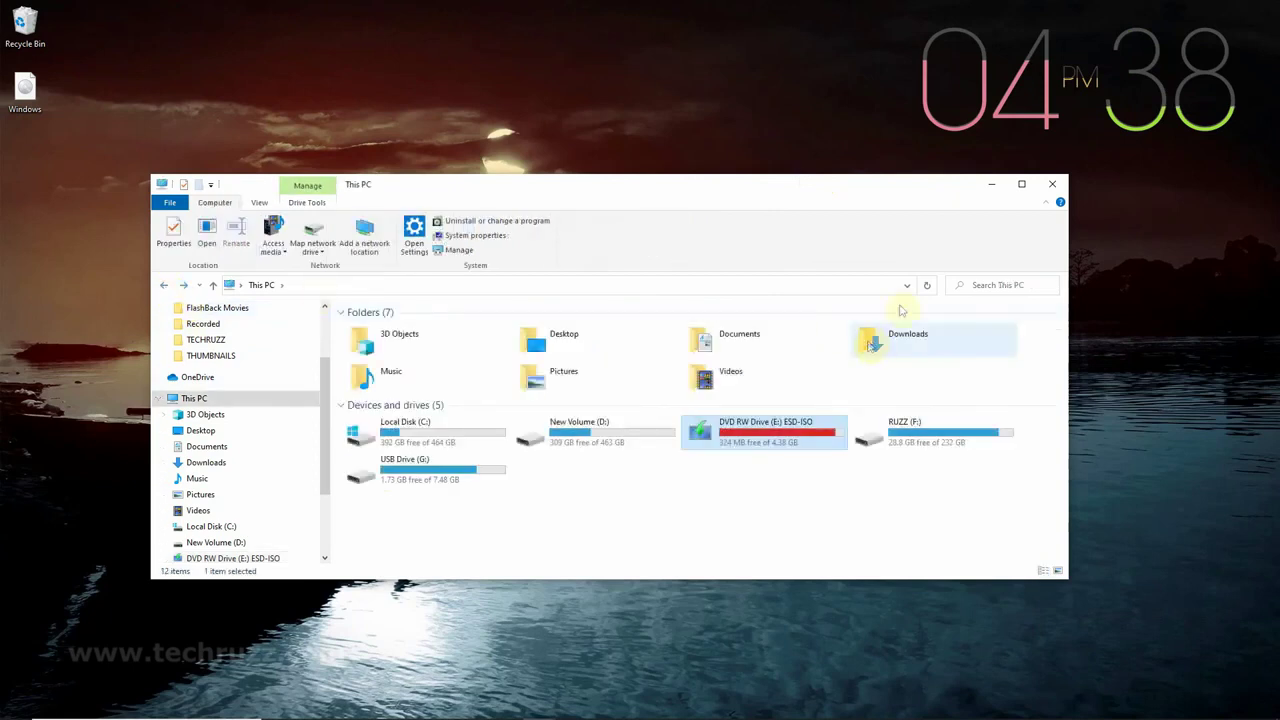
{"action": "left_click", "coordinate": [1052, 184]}
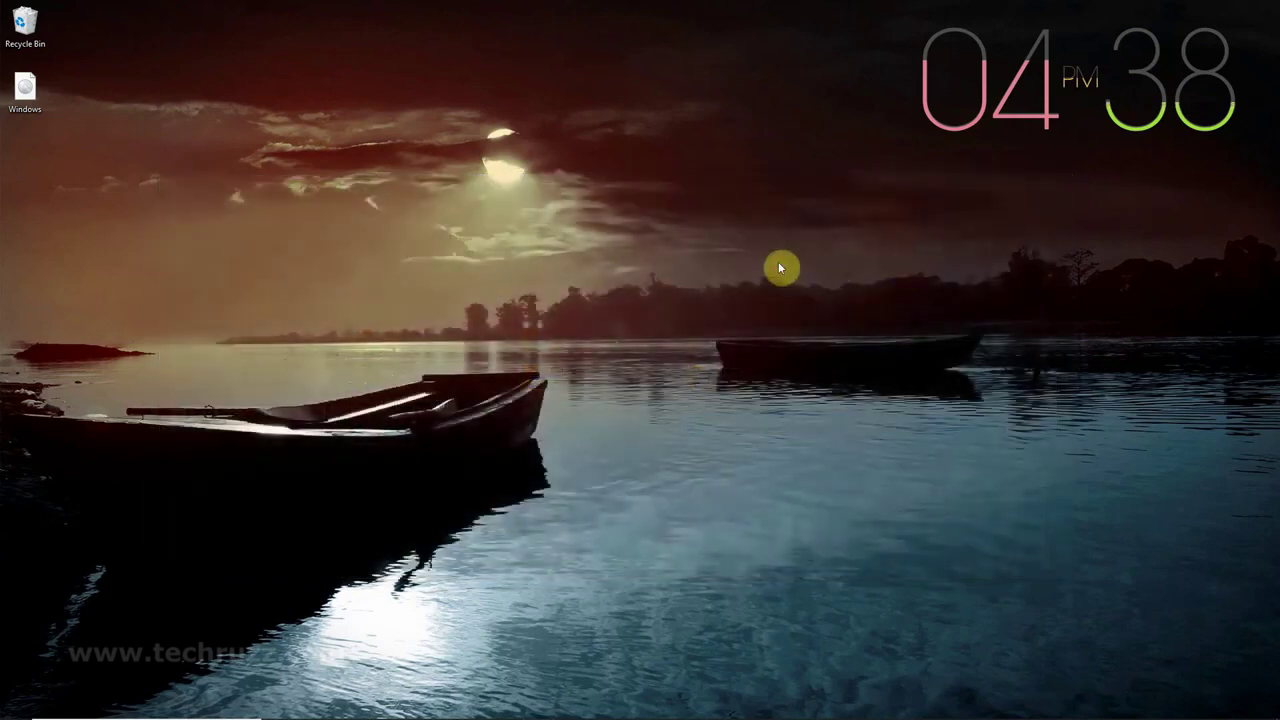